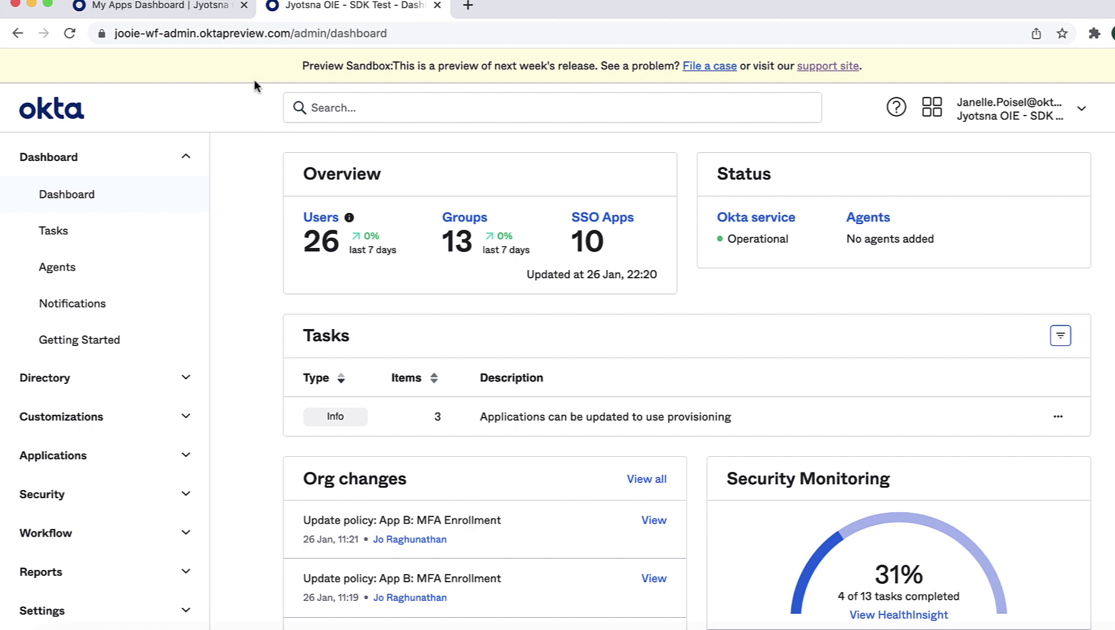
Step: Start a new Okta sign-on policy named 'Demo Policy'
left_click(186, 495)
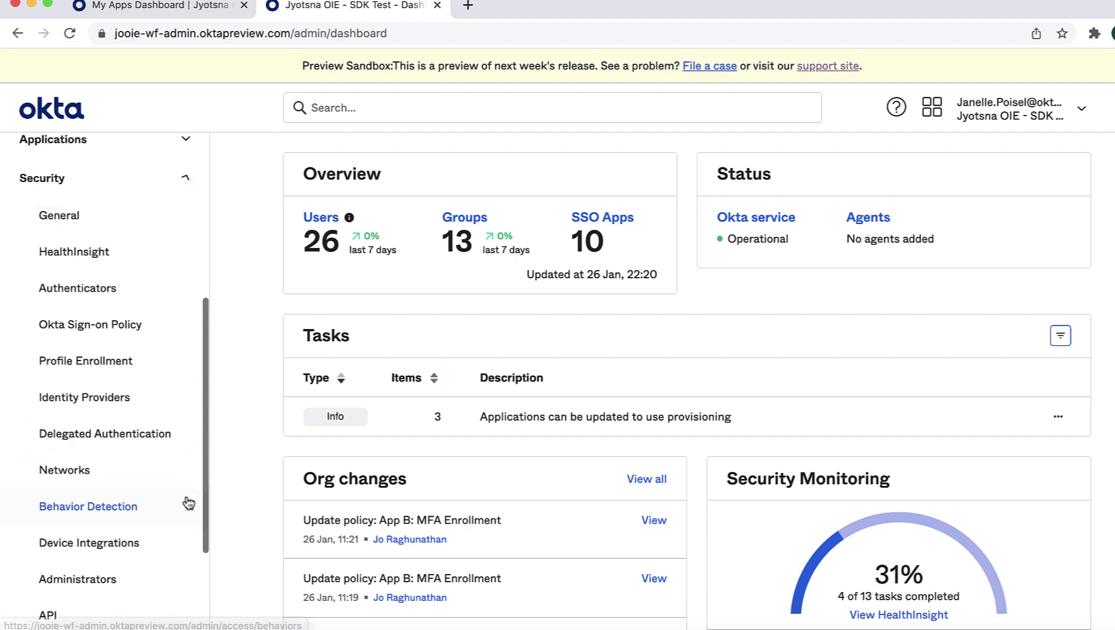
left_click(169, 333)
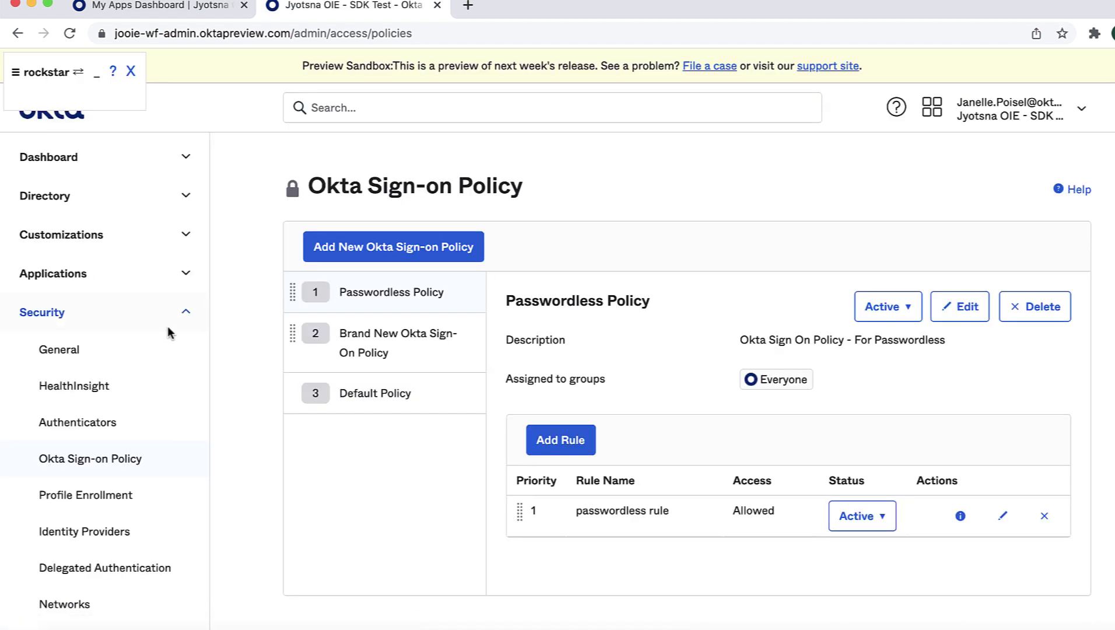
left_click(366, 250)
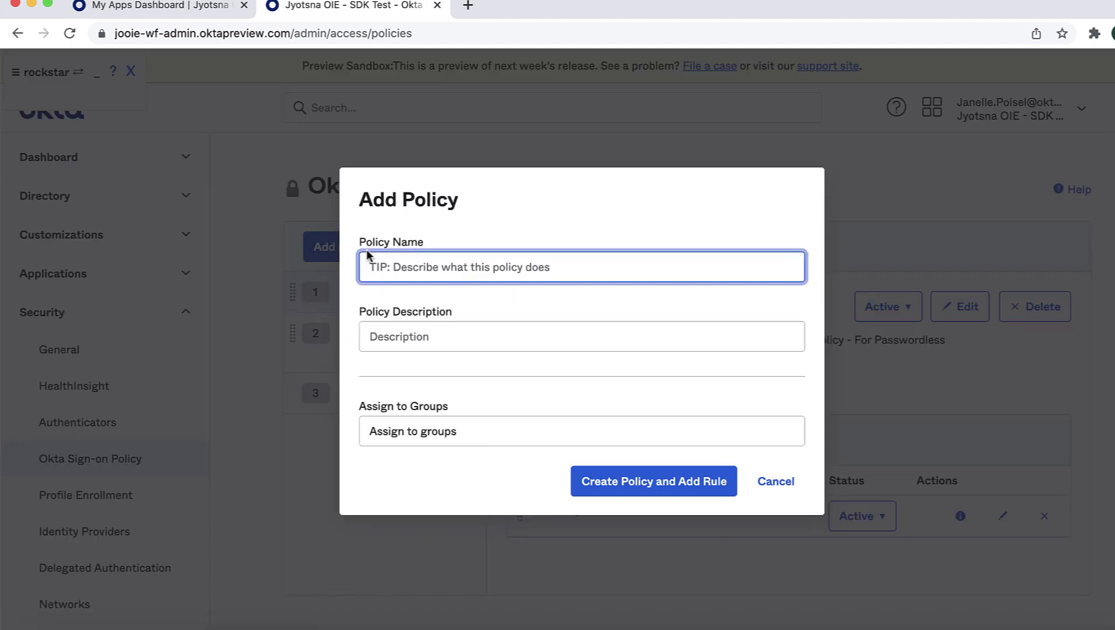
type("Demo Policy")
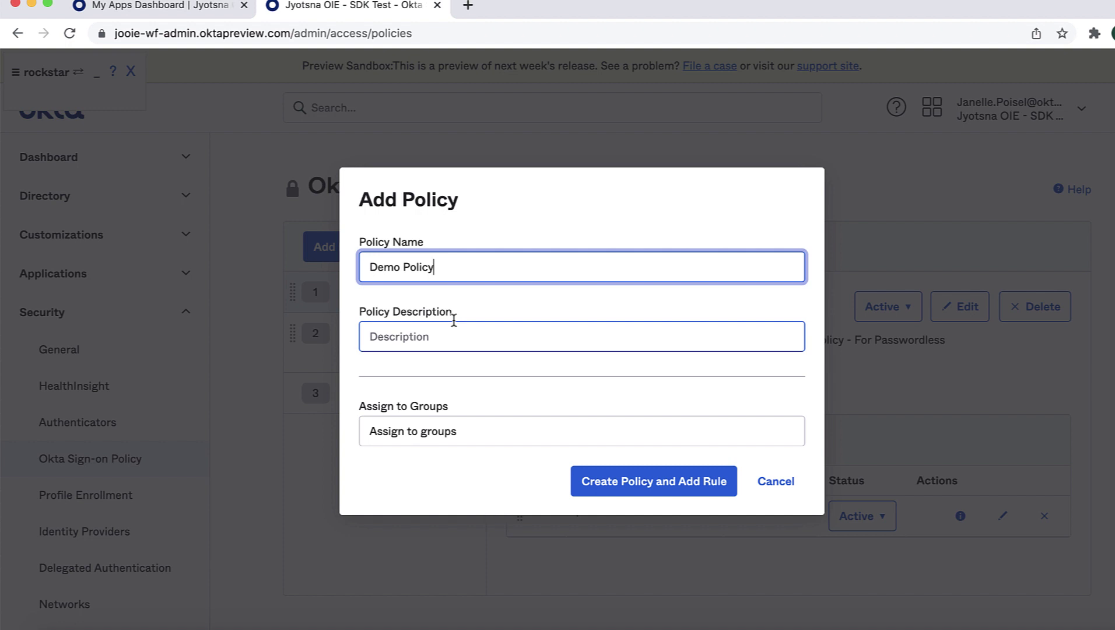
Step: Assign Demo Policy to the Everyone group and create the policy
left_click(480, 430)
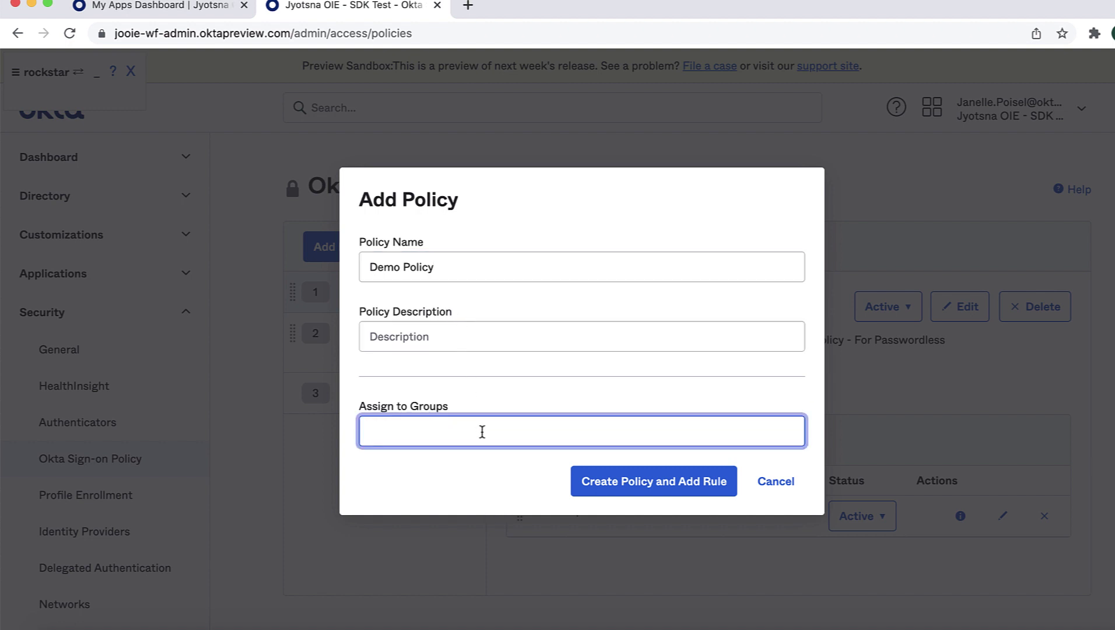
type("Everyone")
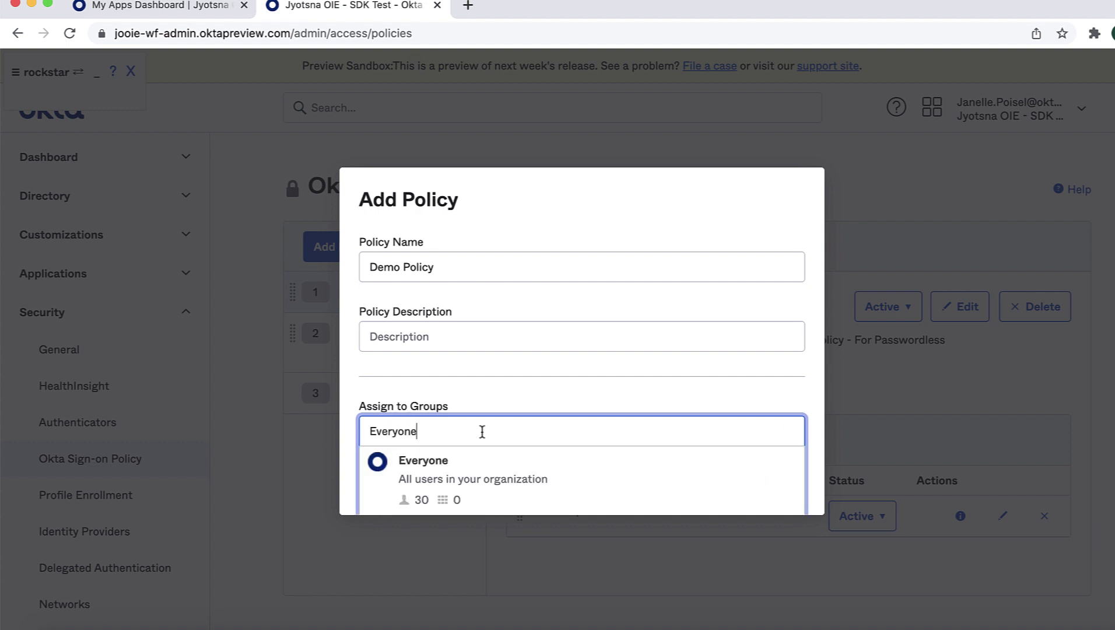
left_click(509, 480)
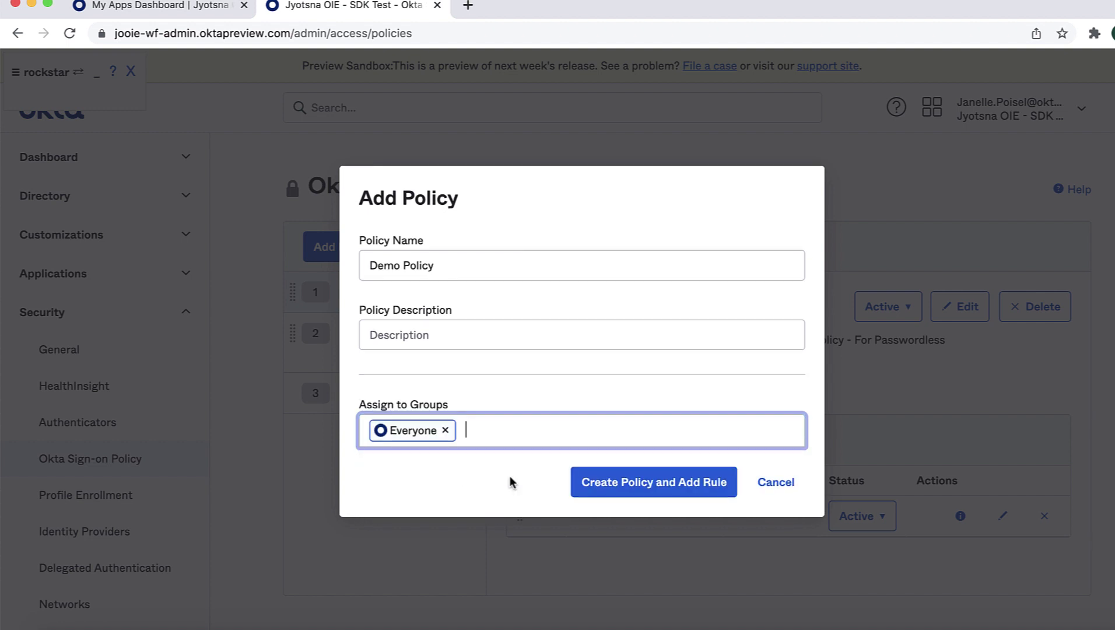
left_click(629, 490)
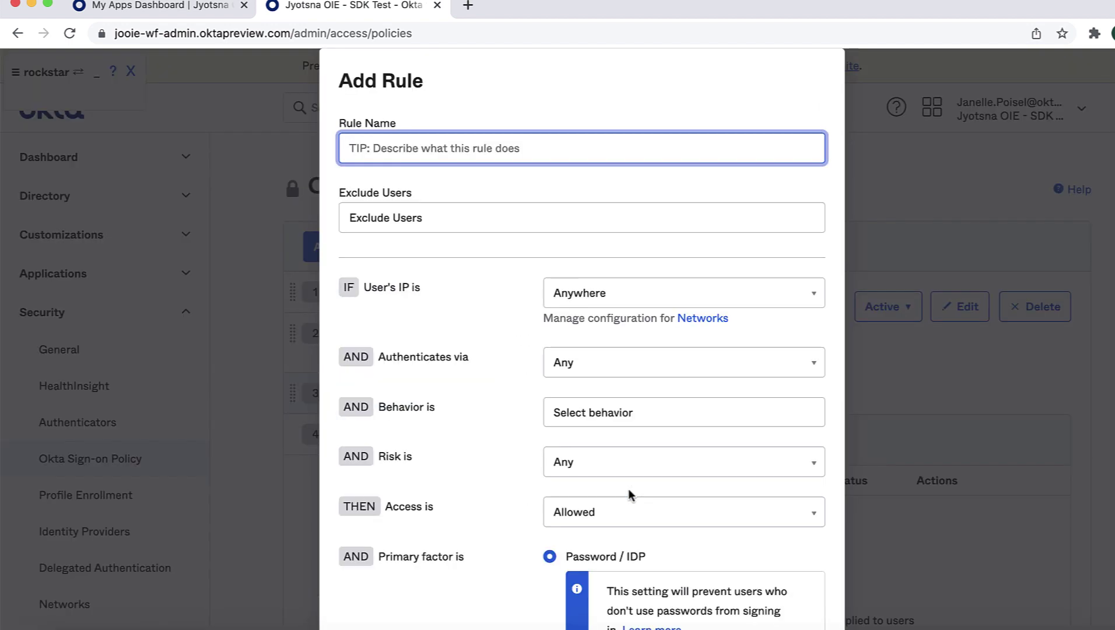
Step: Save 'Demo Rule' with 'Password / IDP / any factor allowed by app sign on rules' as primary factor
type("Demo Rule")
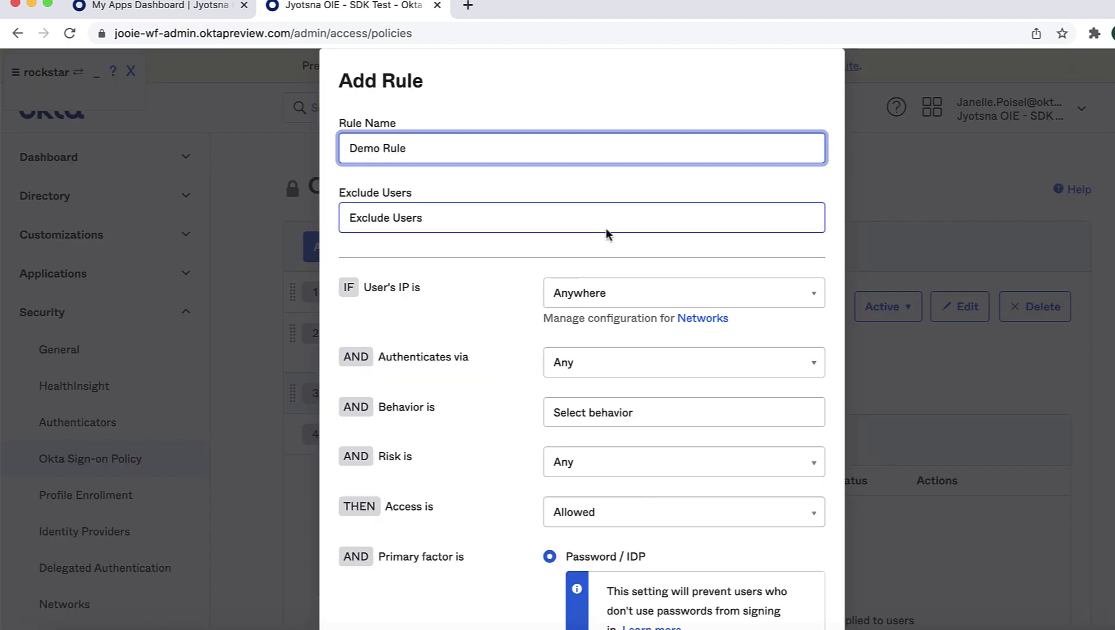
scroll(700, 469, "down", 4)
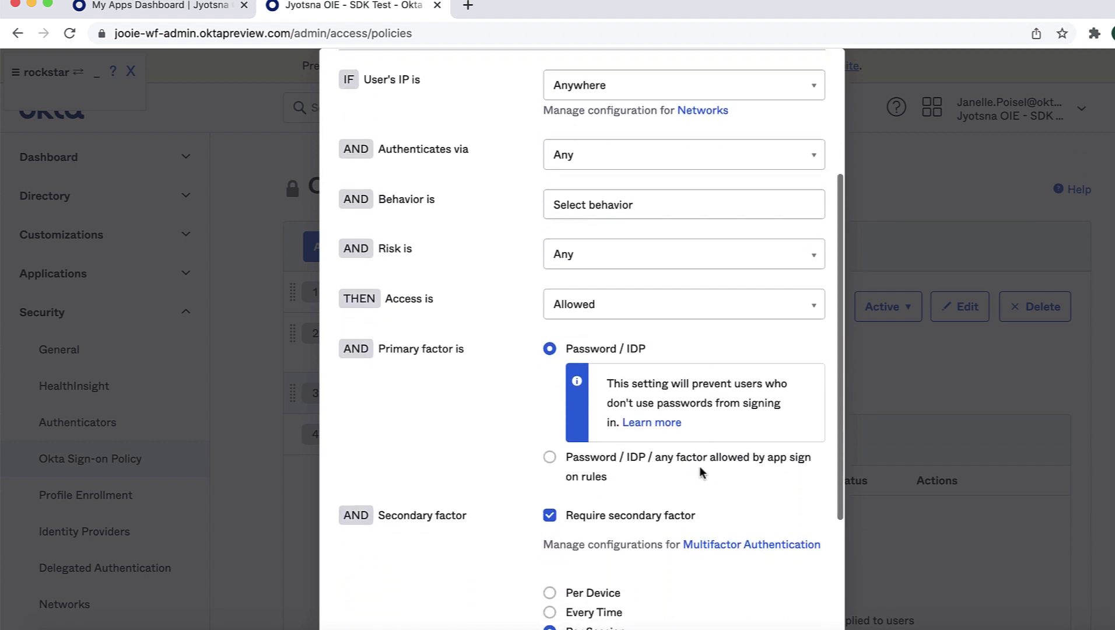
scroll(699, 471, "down", 1)
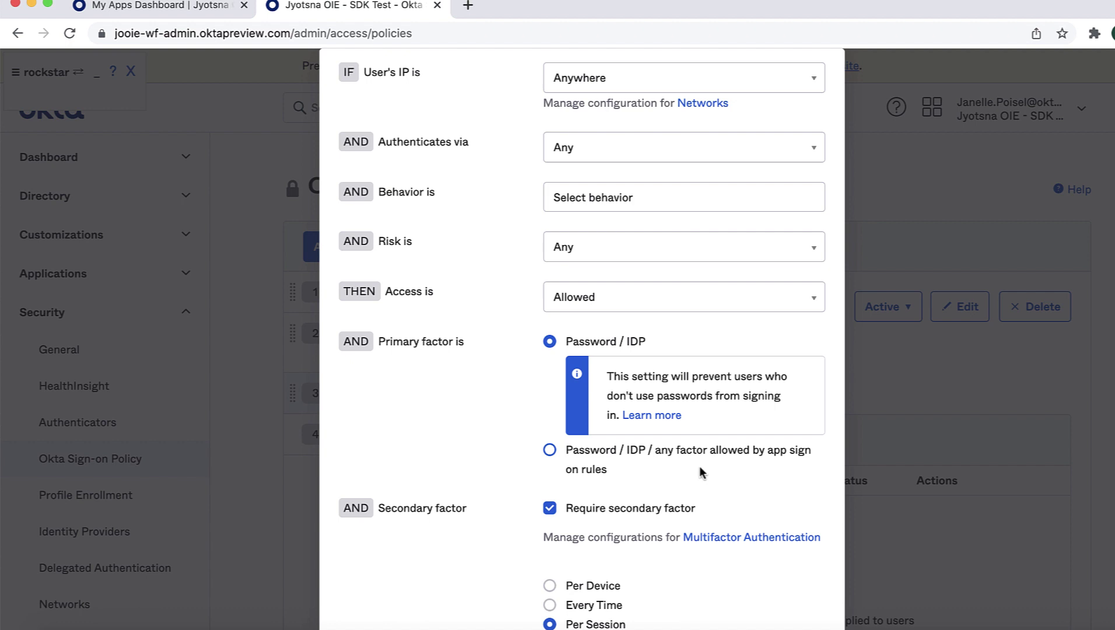
left_click(549, 450)
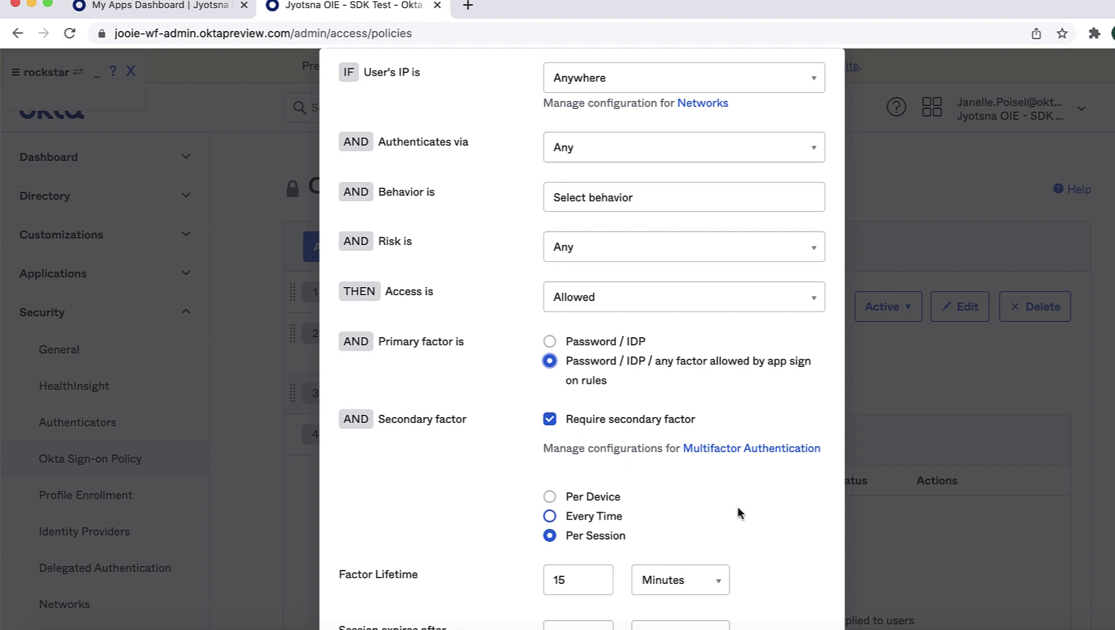
scroll(737, 506, "down", 3)
left_click(737, 598)
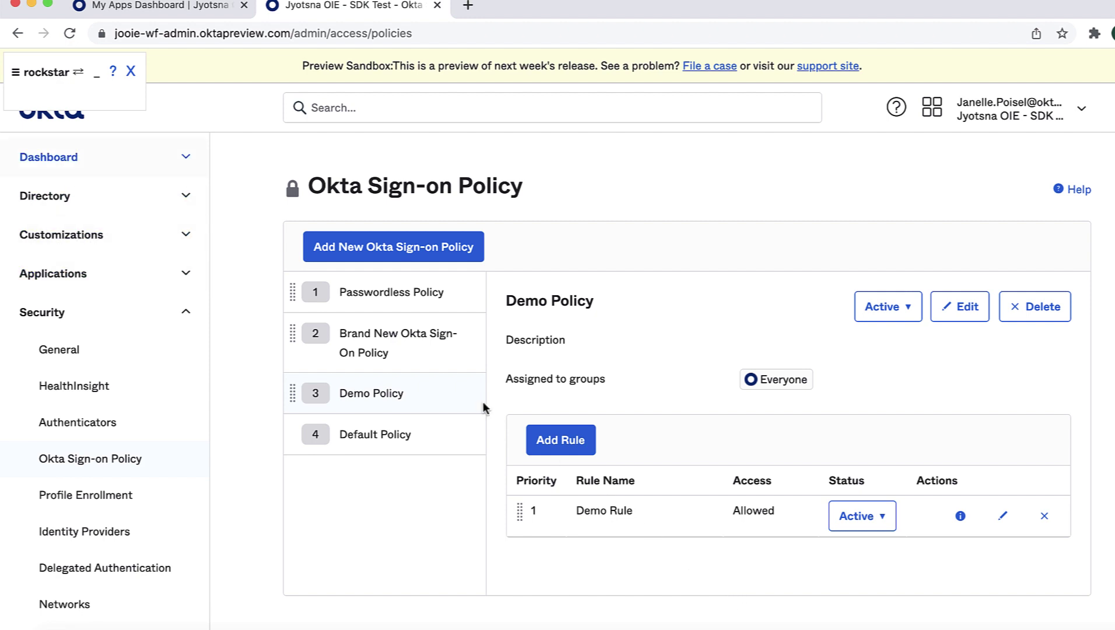
Step: Add the group 'Group for low assurance app' under Directory > Groups
left_click(186, 158)
left_click(186, 377)
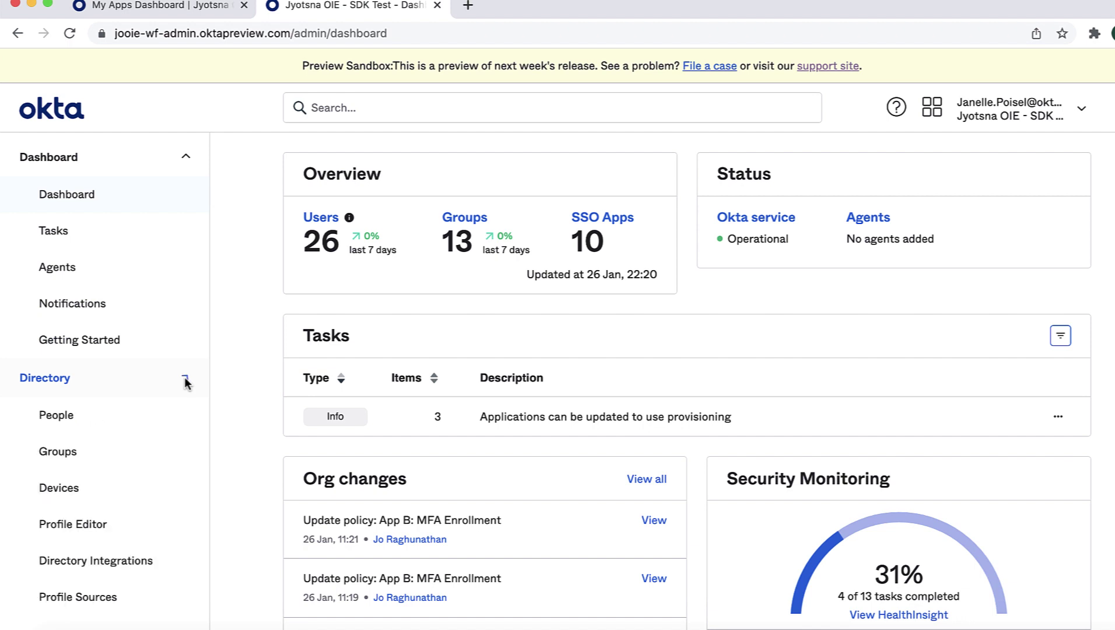
left_click(125, 457)
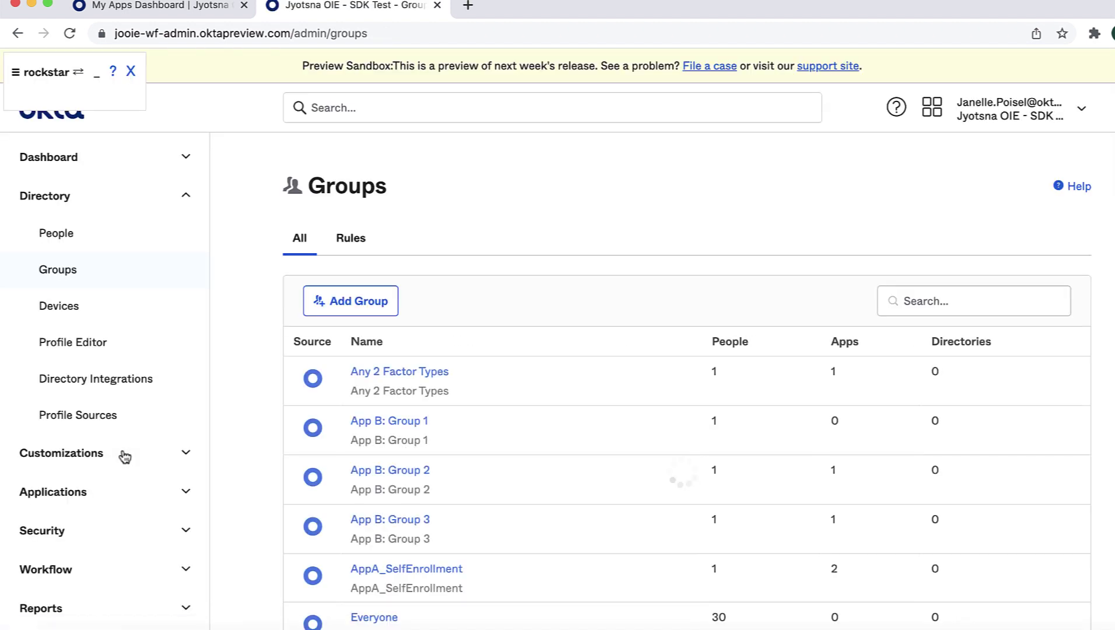
left_click(347, 307)
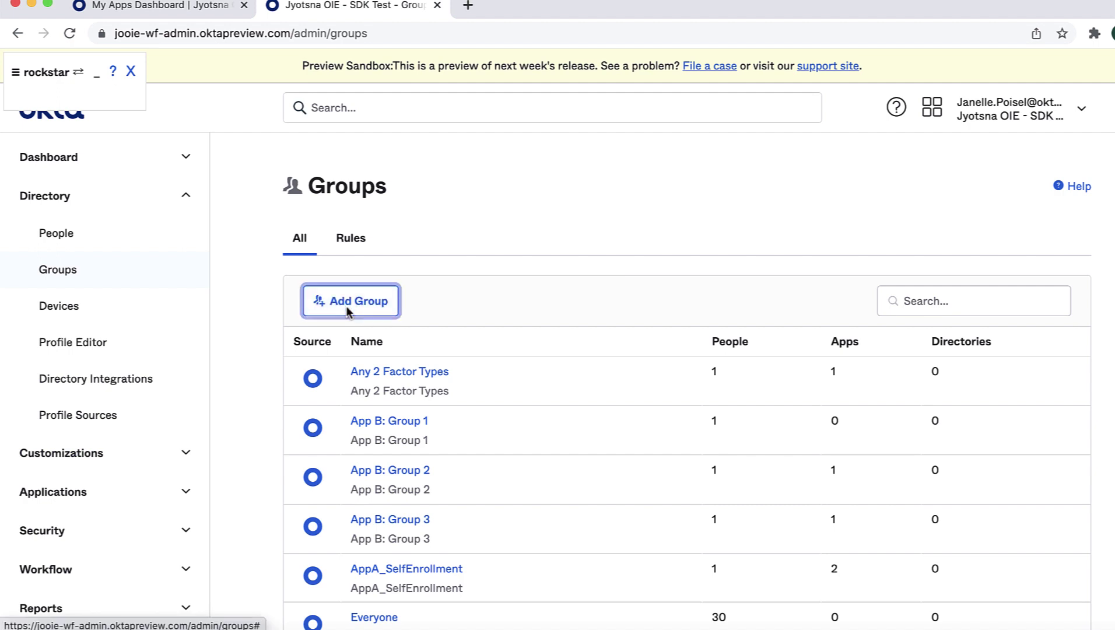
type("G")
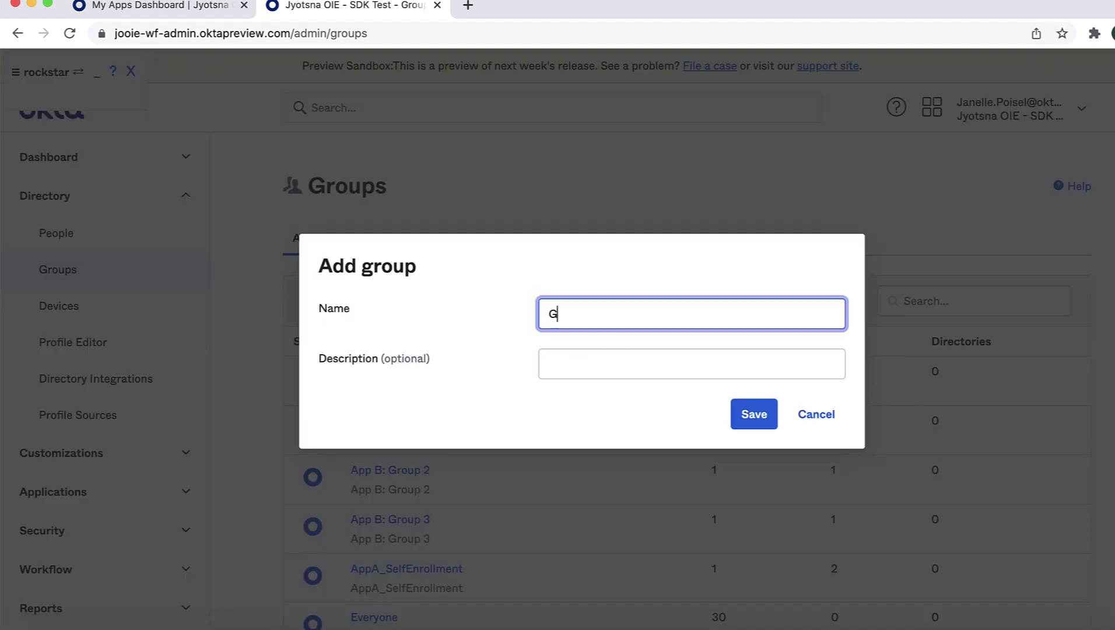
type("roup for low assurance app")
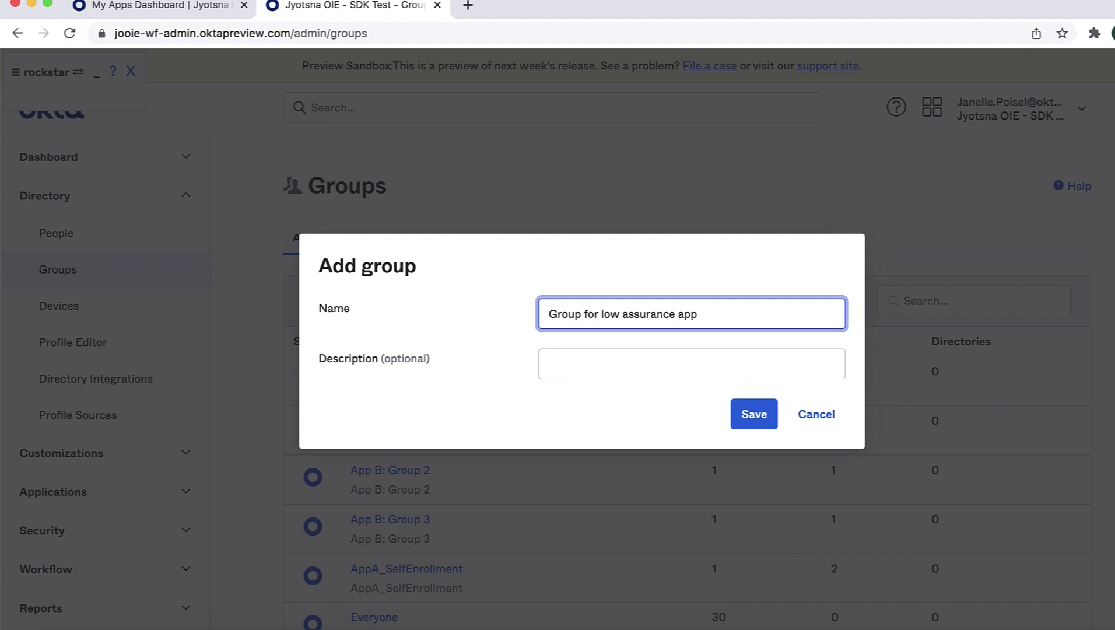
left_click(753, 415)
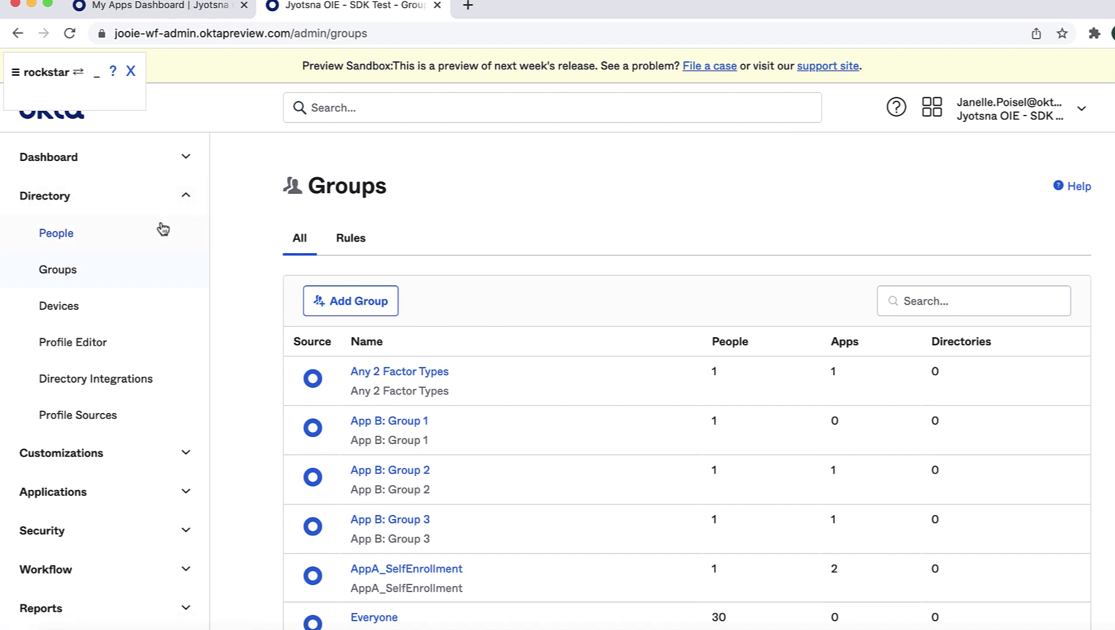
Step: Add a new person, entering their first and last name, username and secondary e-mail
left_click(131, 235)
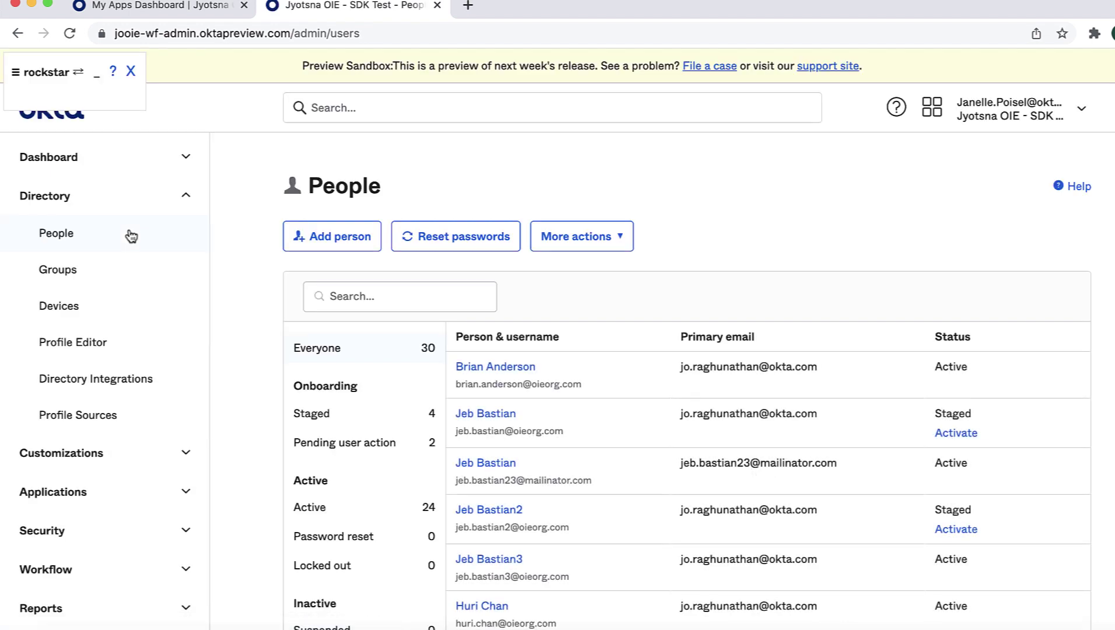
left_click(326, 248)
left_click(532, 205)
left_click(571, 198)
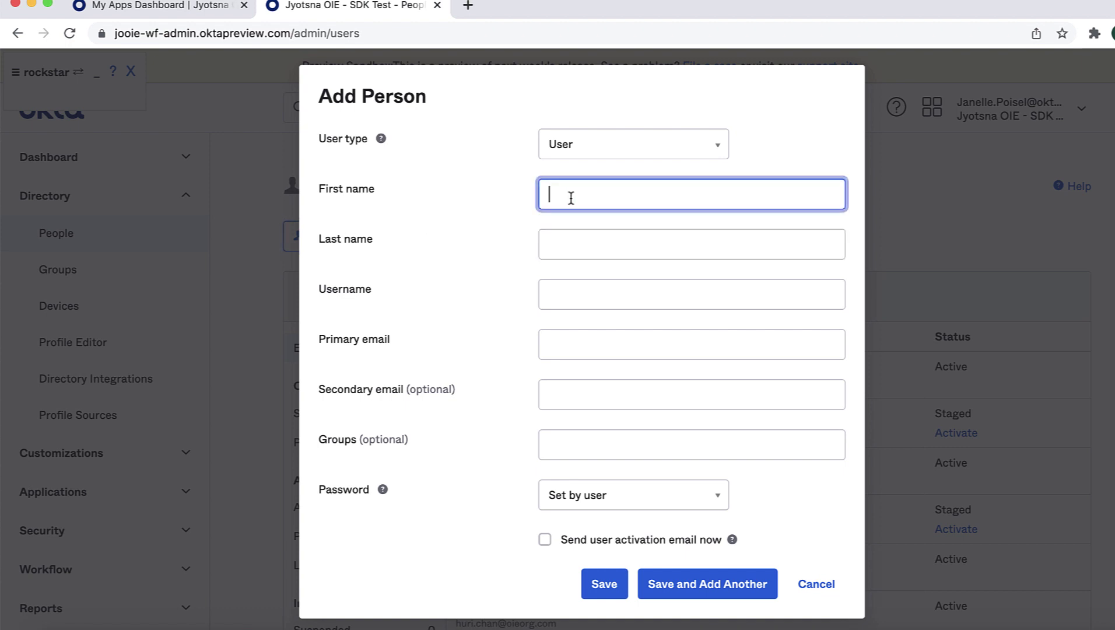
type("Jane")
left_click(571, 239)
type("Doe")
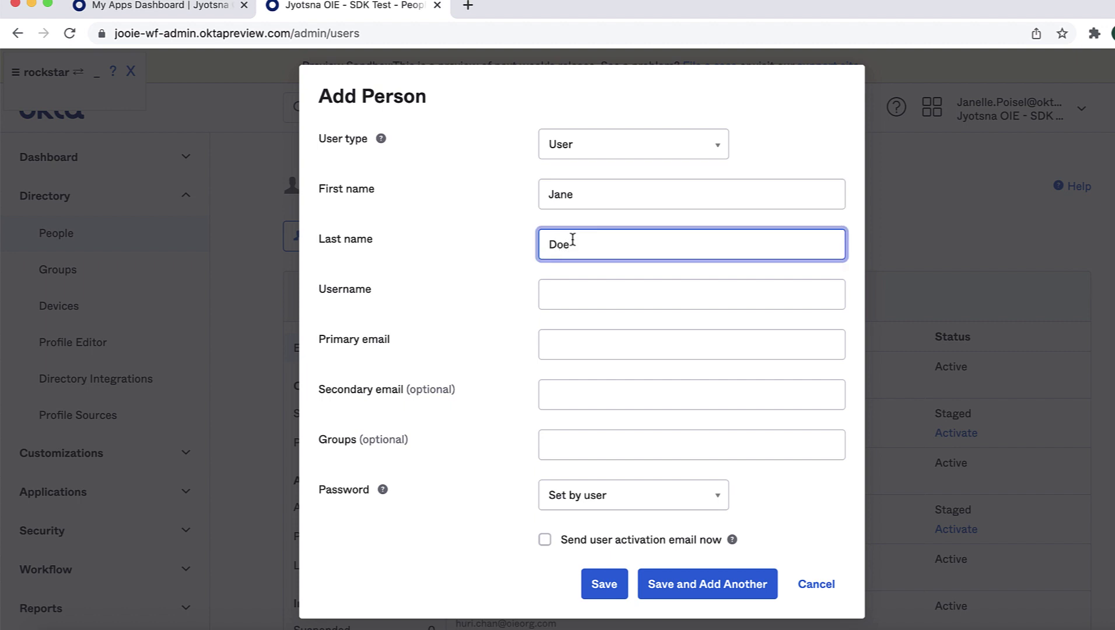
left_click(571, 289)
type("jdoe")
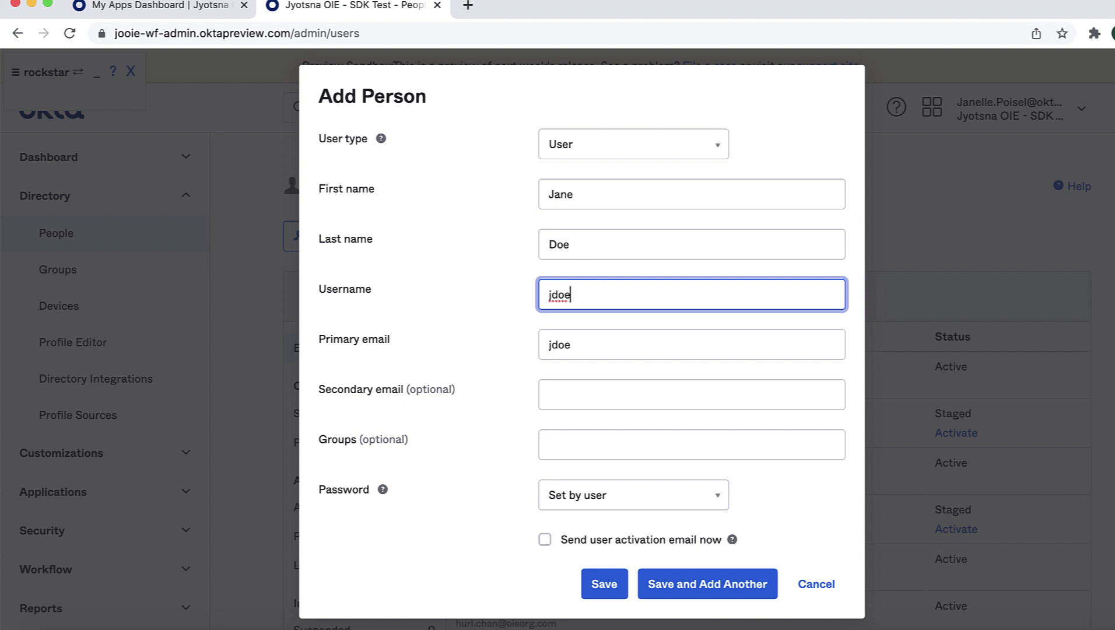
type("@org.com")
left_click(566, 393)
type("youremai")
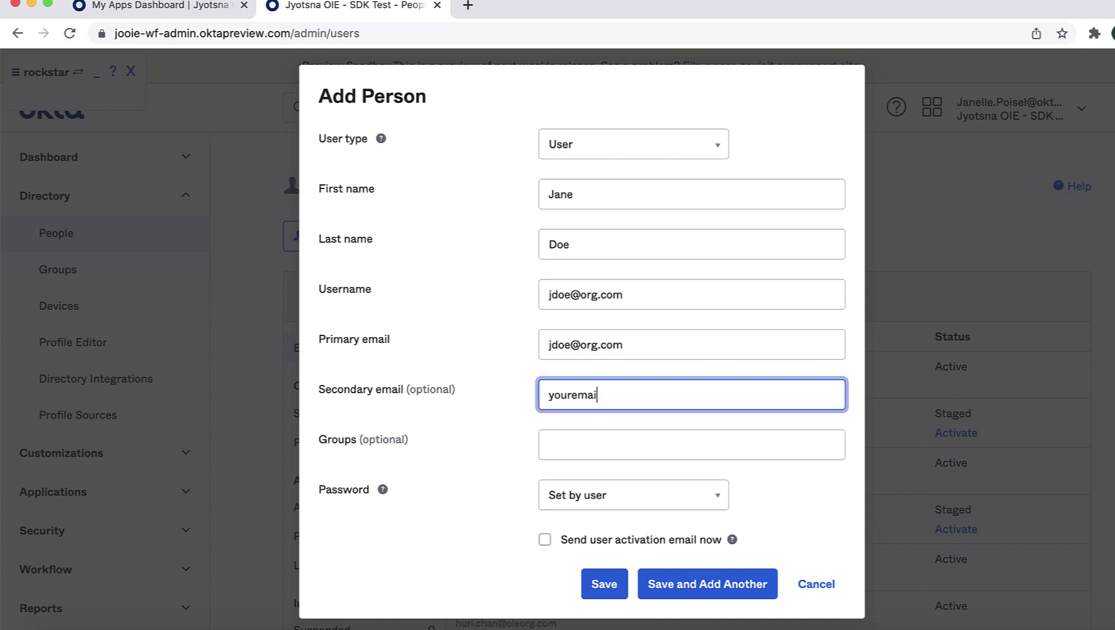
type("l@org.com")
Step: Put the person in Group for low assurance app with an admin-set password, no forced change, and save
left_click(558, 437)
type("group")
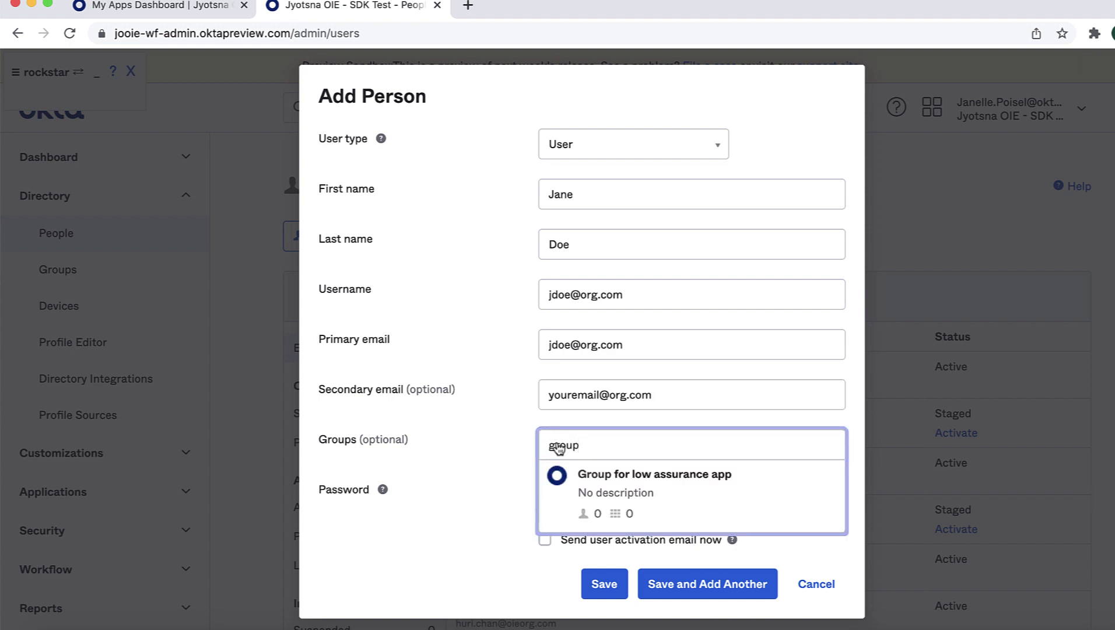
left_click(590, 494)
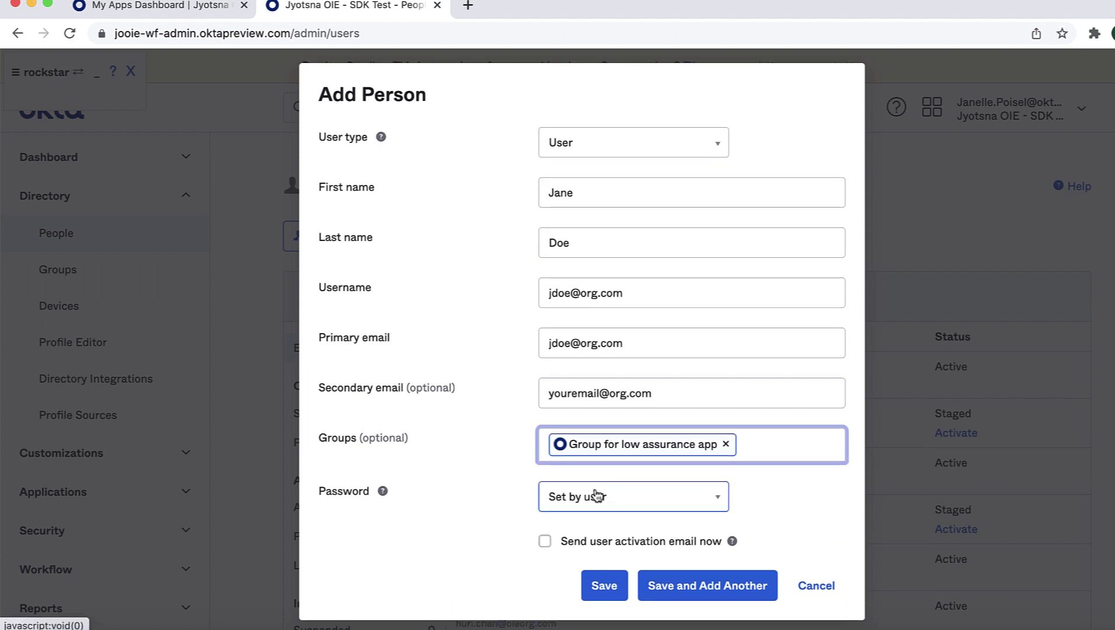
left_click(644, 509)
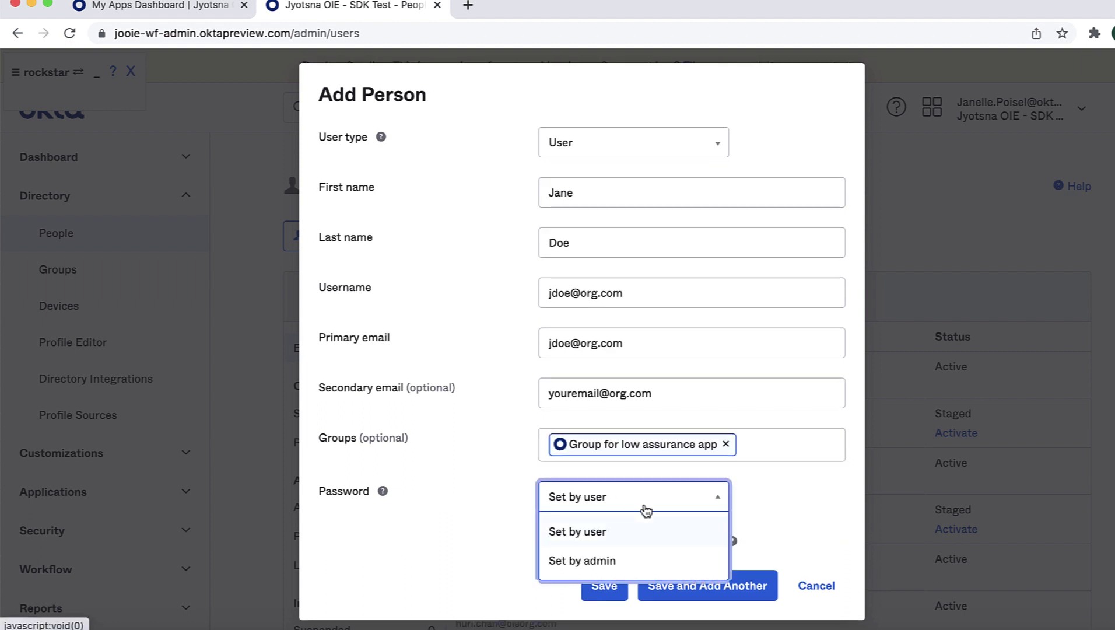
left_click(627, 564)
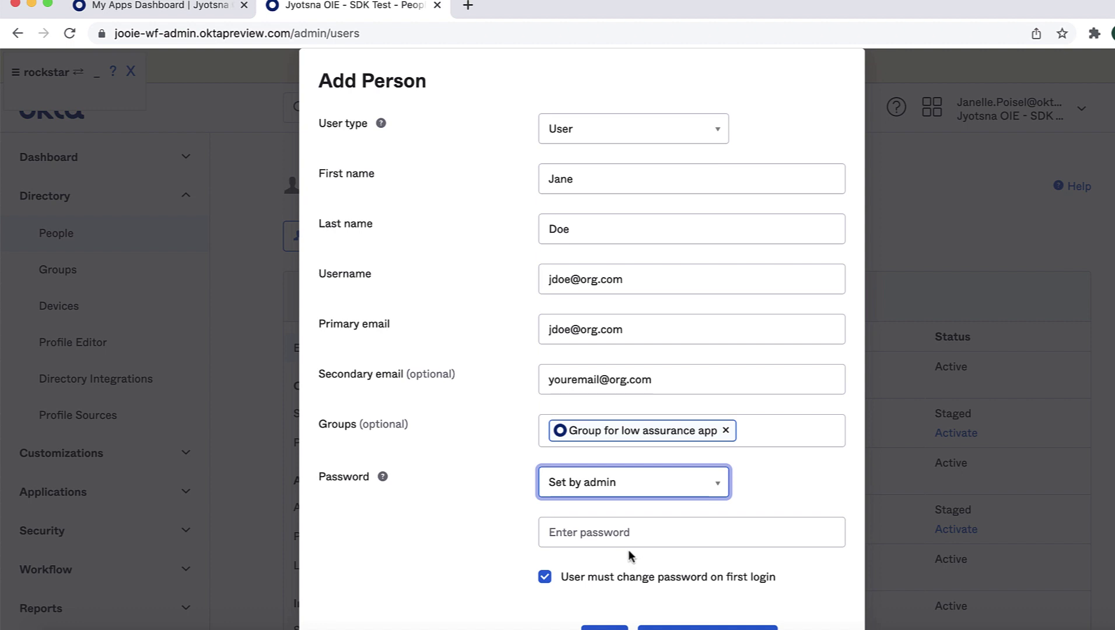
left_click(632, 536)
type("••••")
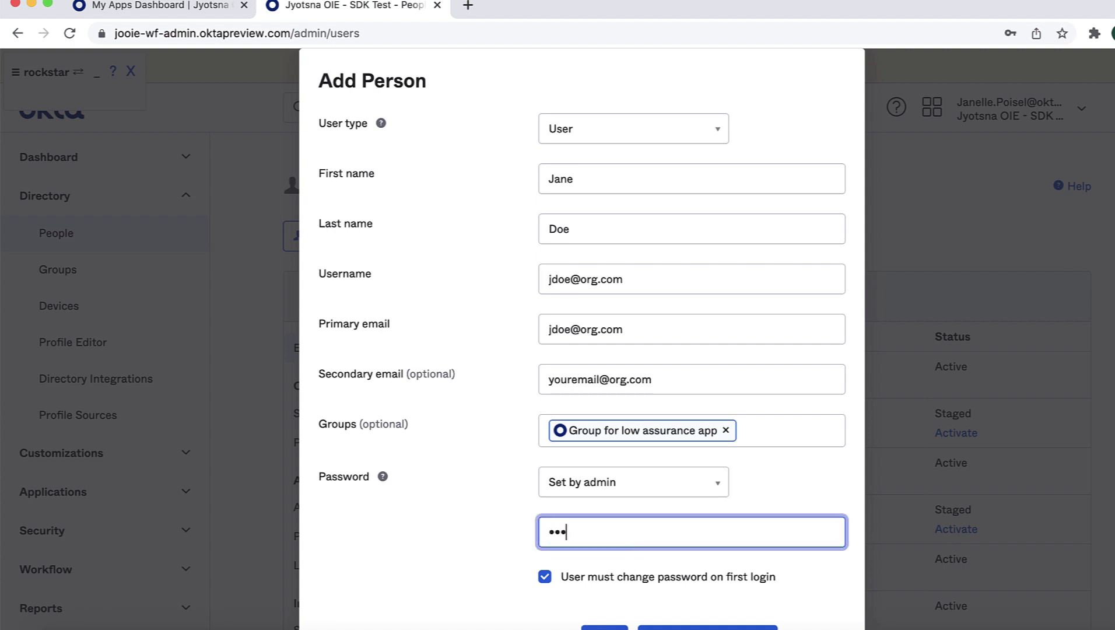
type("•••••")
scroll(751, 587, "down", 2)
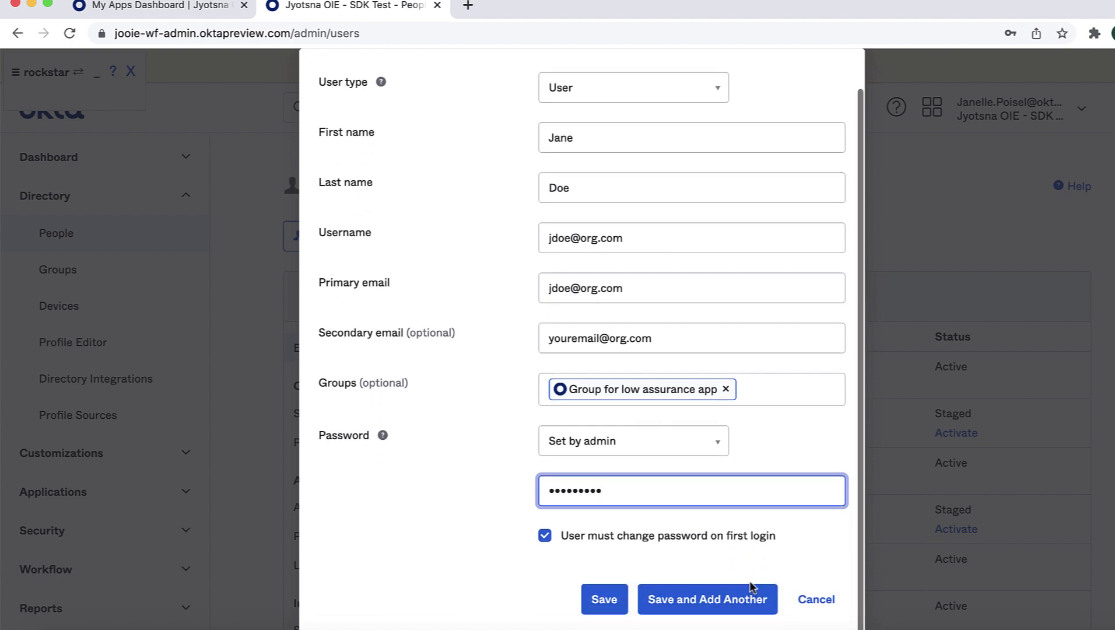
left_click(543, 535)
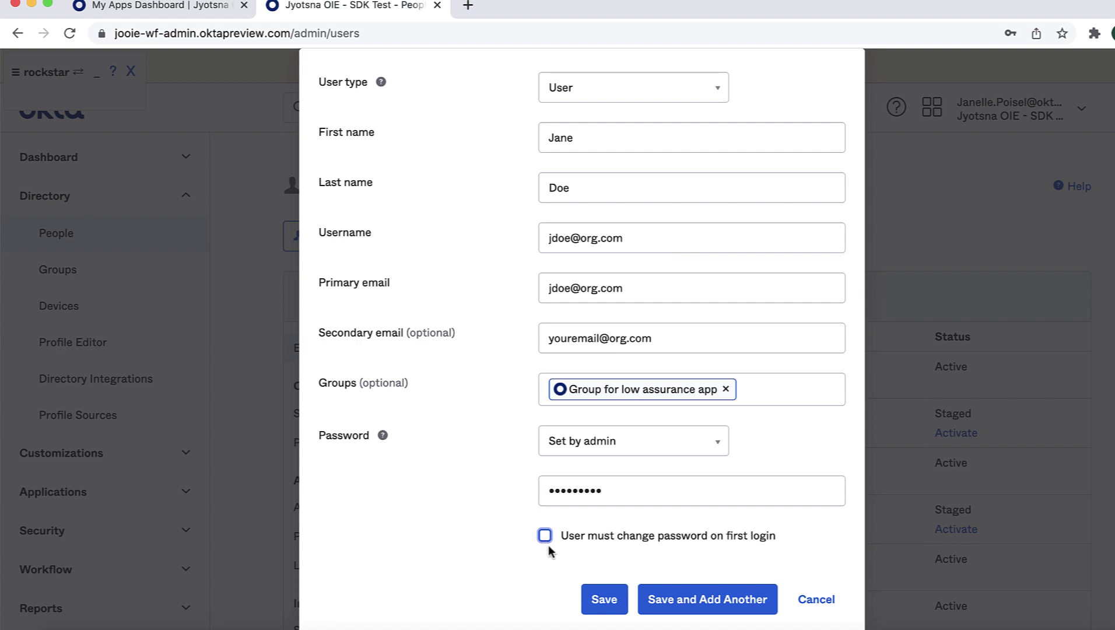
left_click(604, 606)
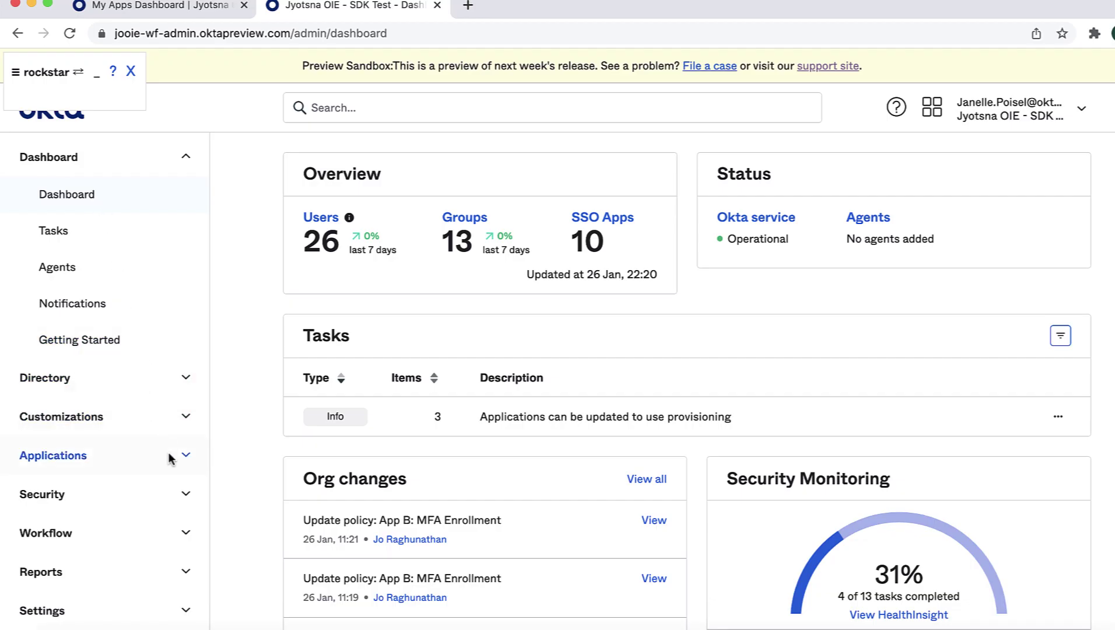
Step: Search the app catalog for 'bookmark app' and open the Bookmark App integration
left_click(169, 456)
left_click(141, 496)
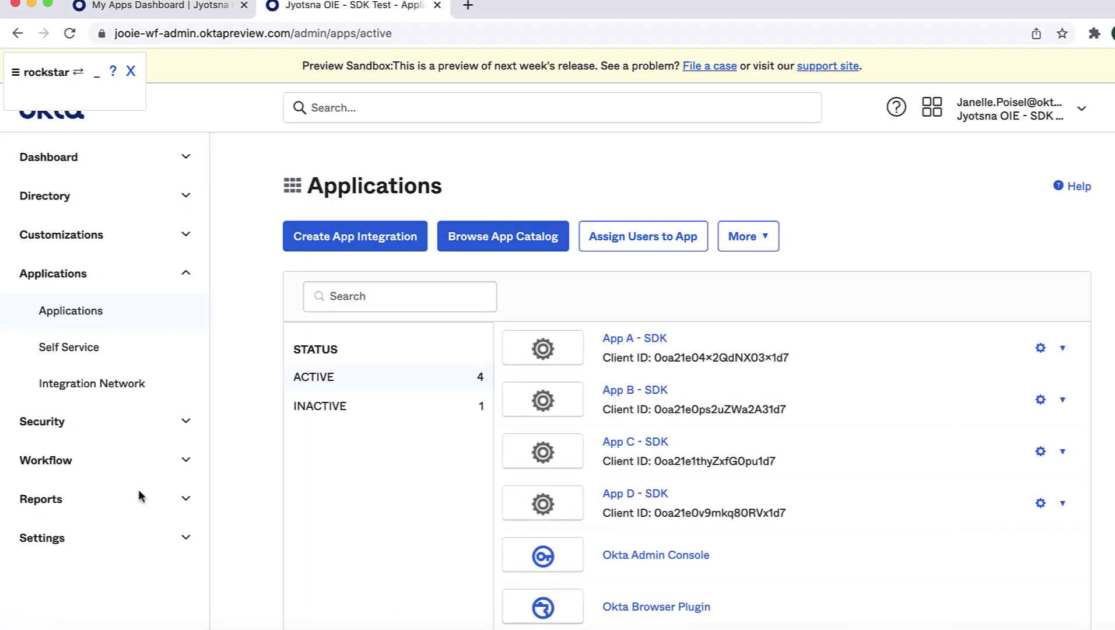
left_click(486, 245)
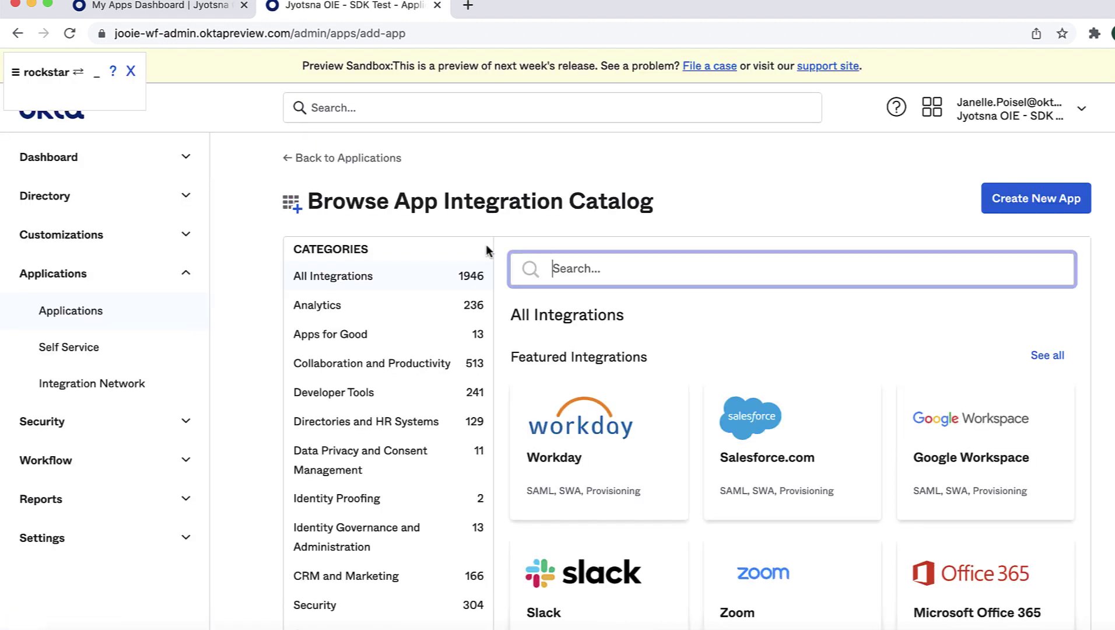
type("bookmark app")
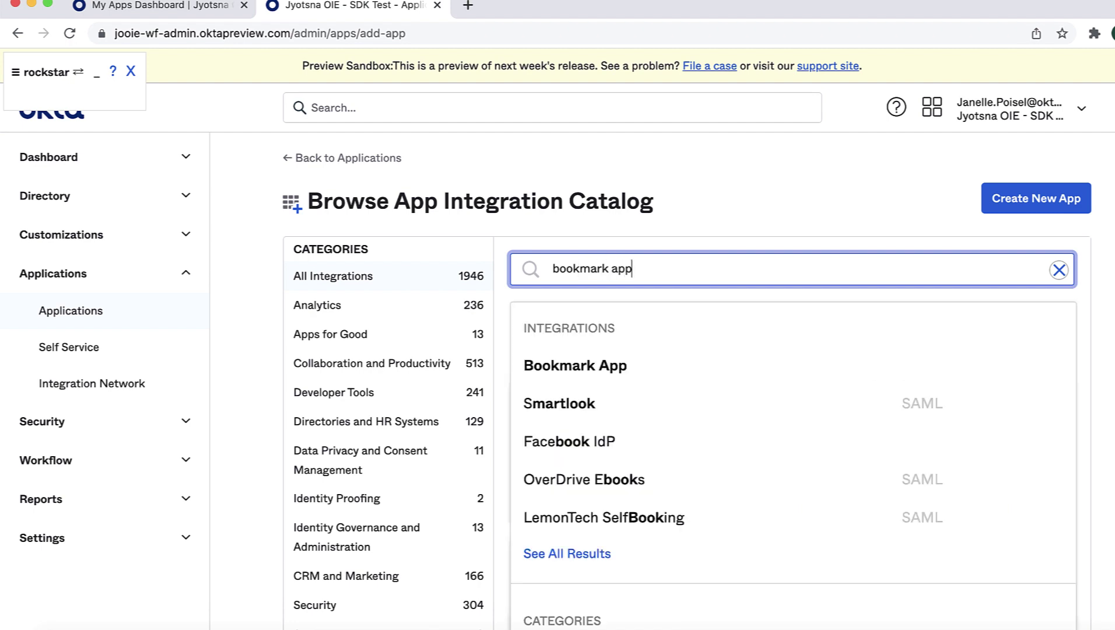
left_click(631, 376)
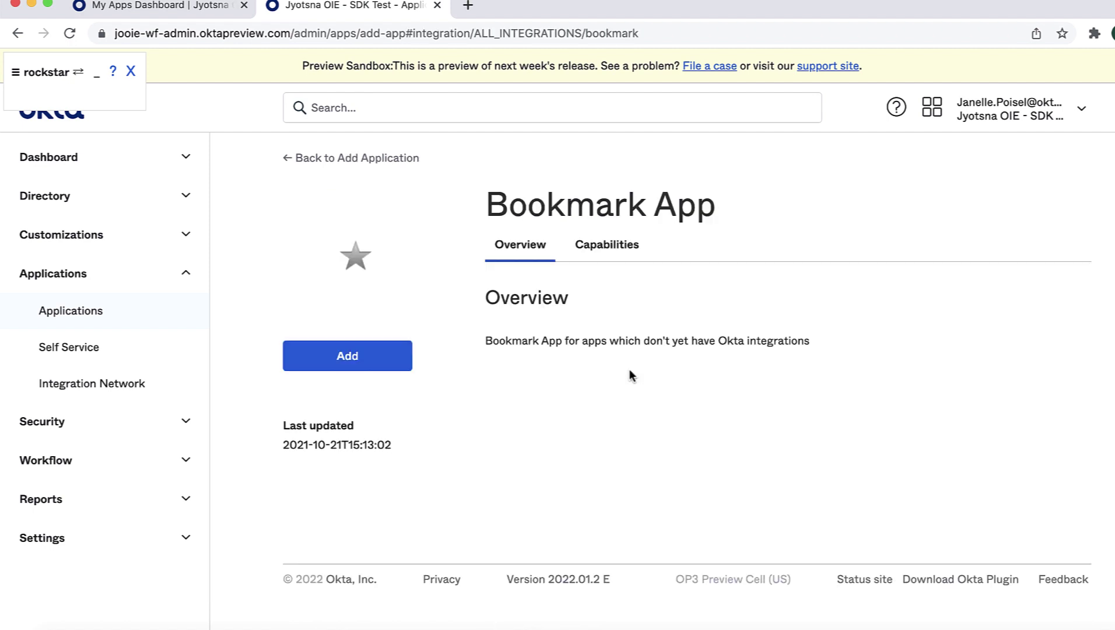
Step: Add a Bookmark App labelled 'Bookmark for low assurance app' with URL testurl.com
left_click(396, 362)
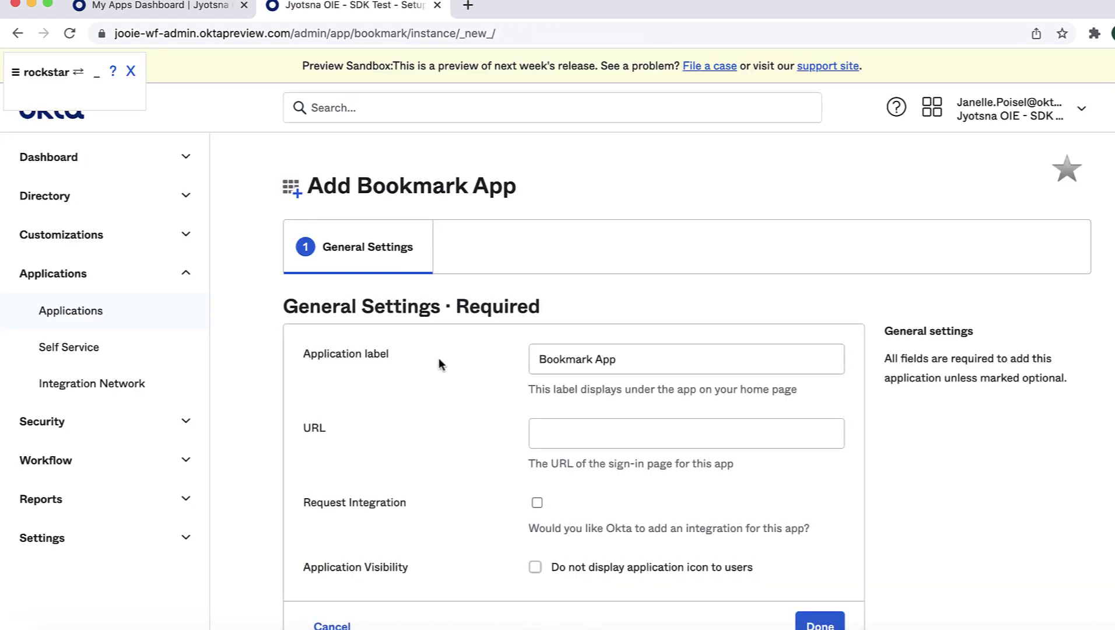
left_click(638, 364)
key("shift+Left")
key("shift+Left")
key("shift+Left")
type("for low ")
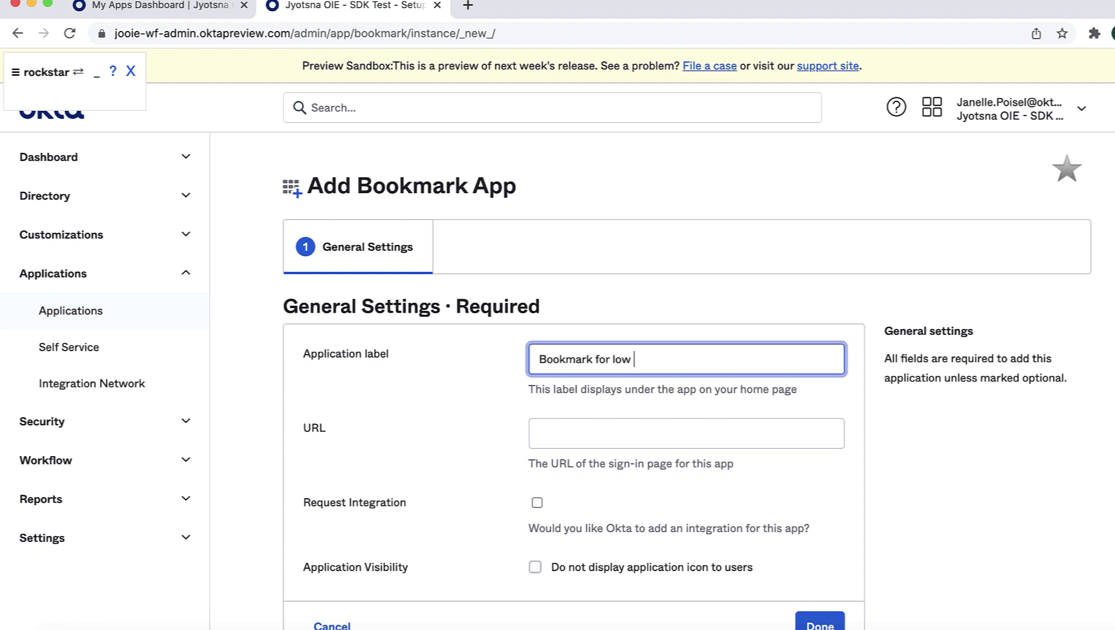
type("assurance app")
left_click(564, 437)
type("tes")
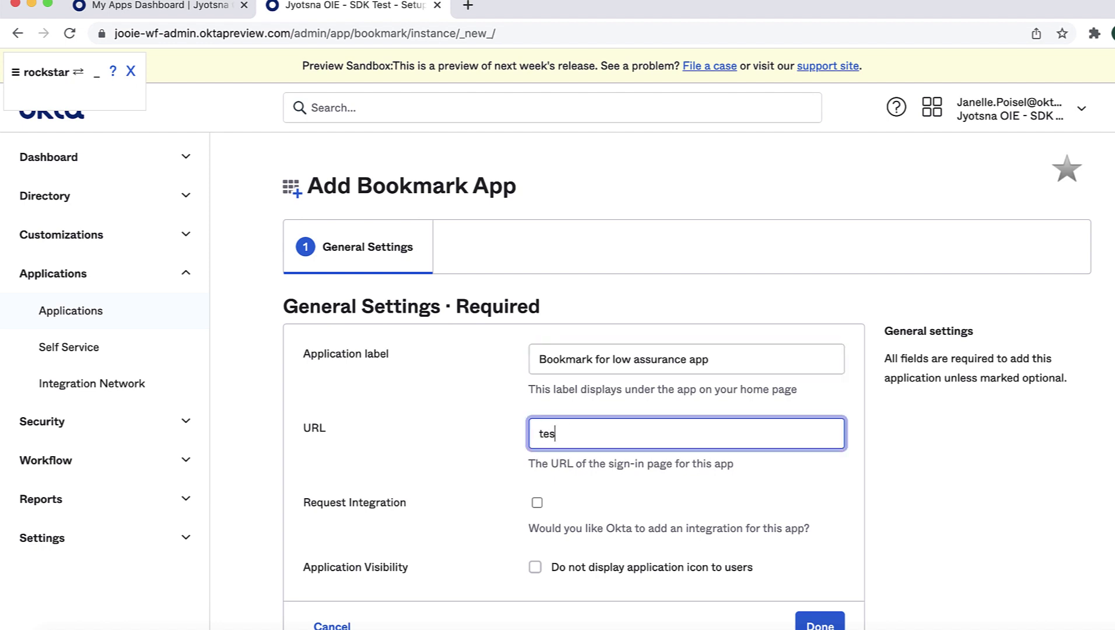
type("turl.com")
scroll(813, 548, "down", 2)
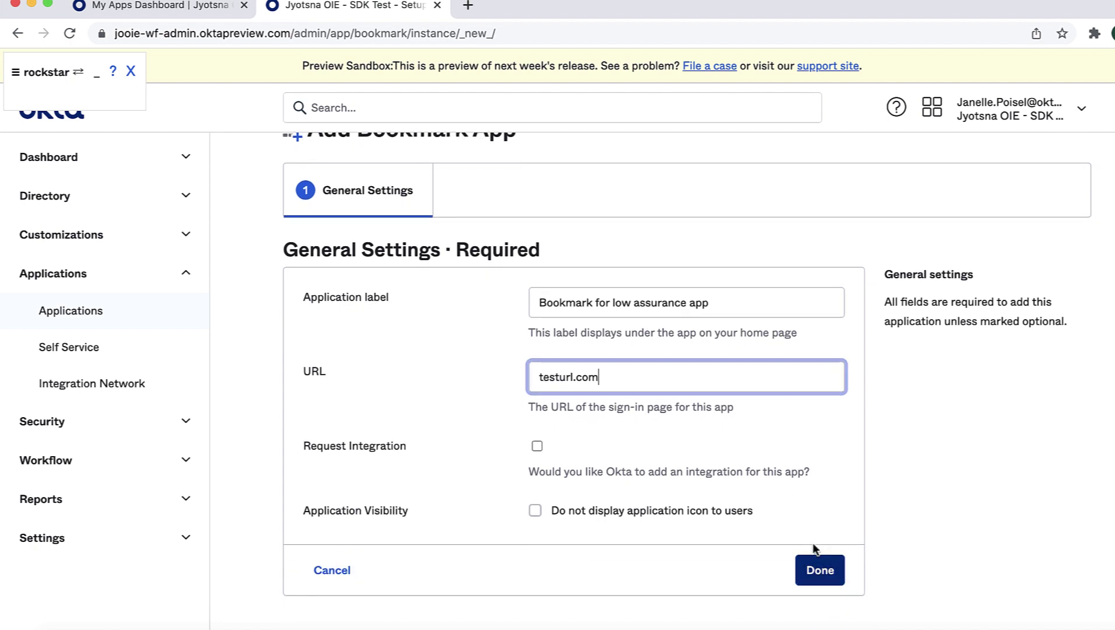
left_click(839, 577)
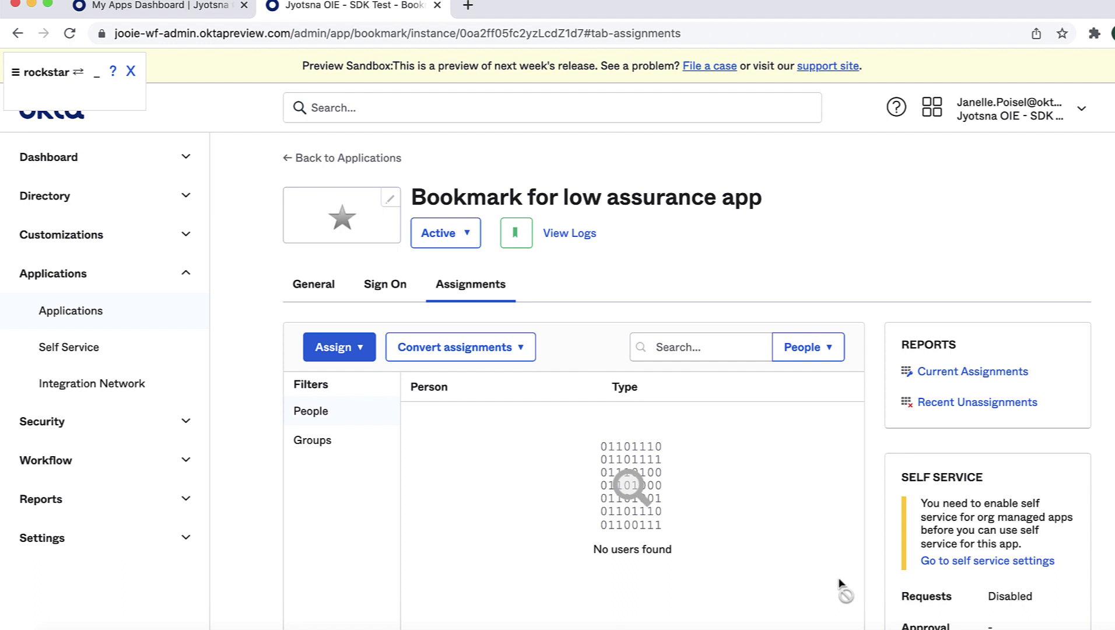
Step: Assign Group for low assurance app to the bookmark app via Assign to Groups
left_click(365, 349)
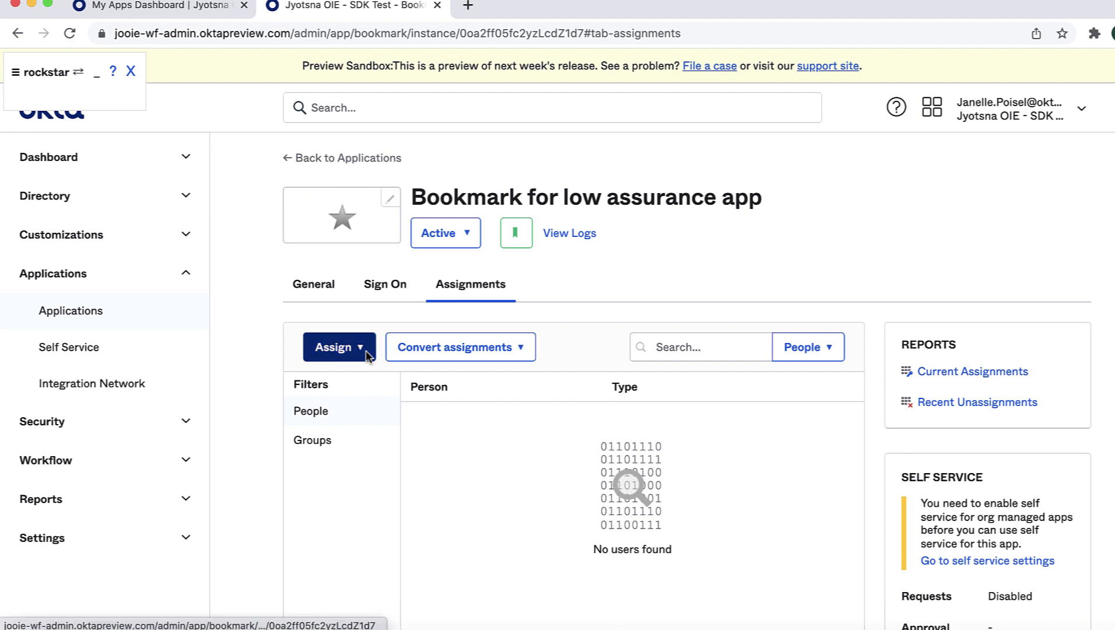
left_click(365, 350)
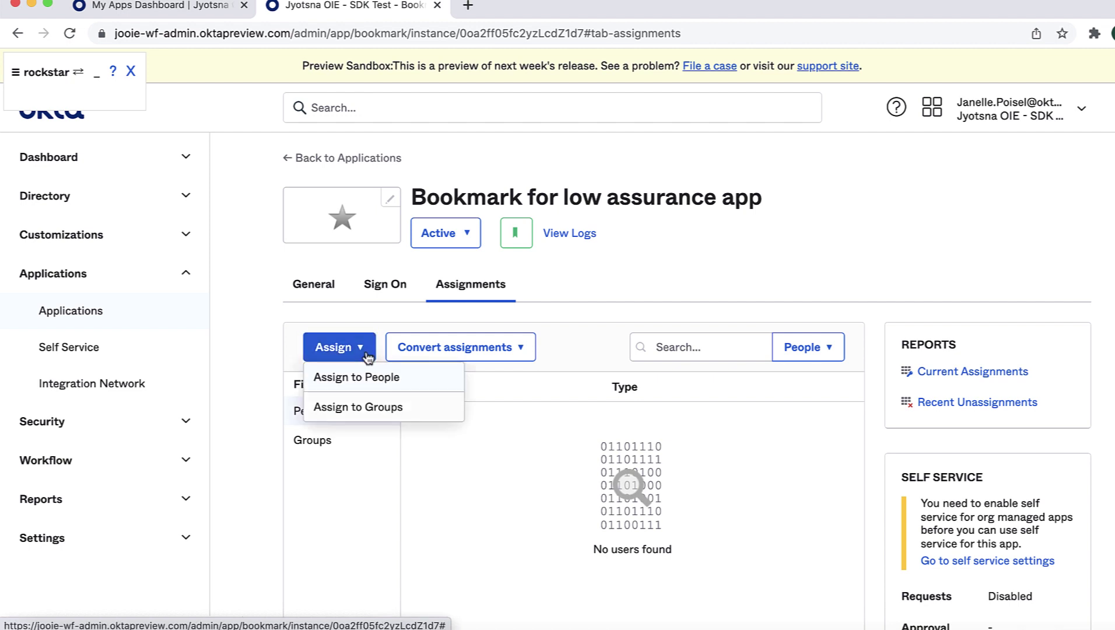
left_click(417, 411)
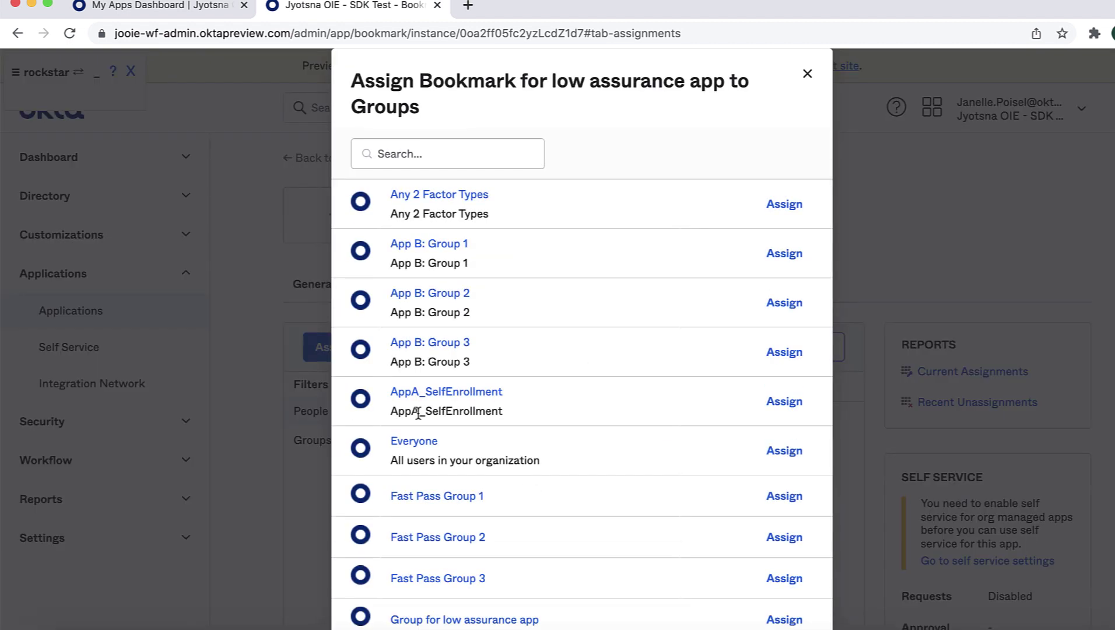
scroll(517, 455, "down", 5)
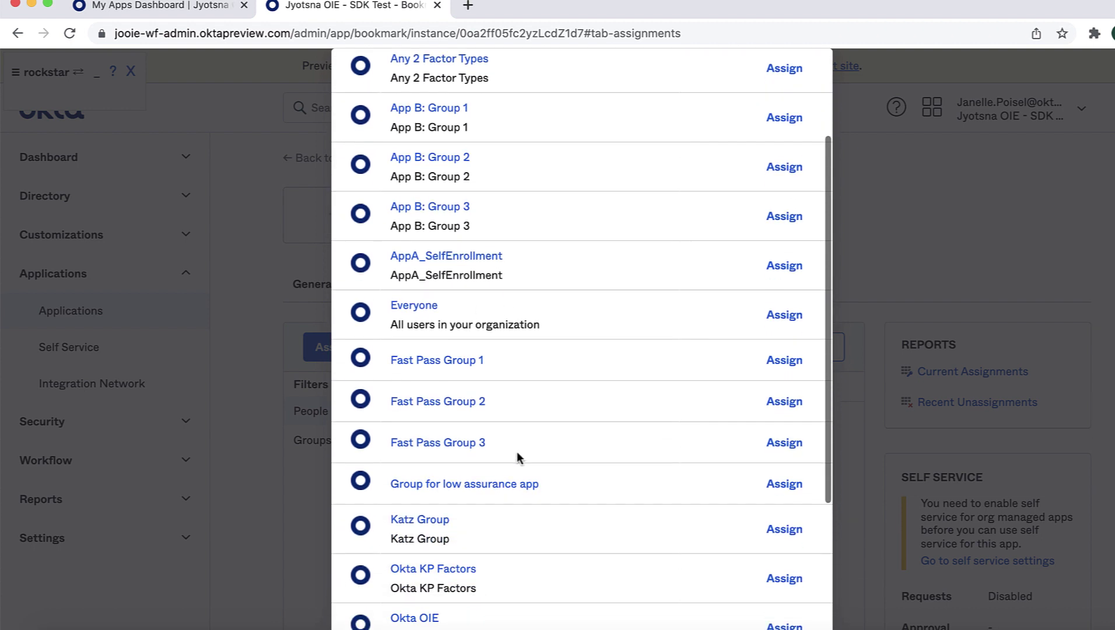
left_click(774, 485)
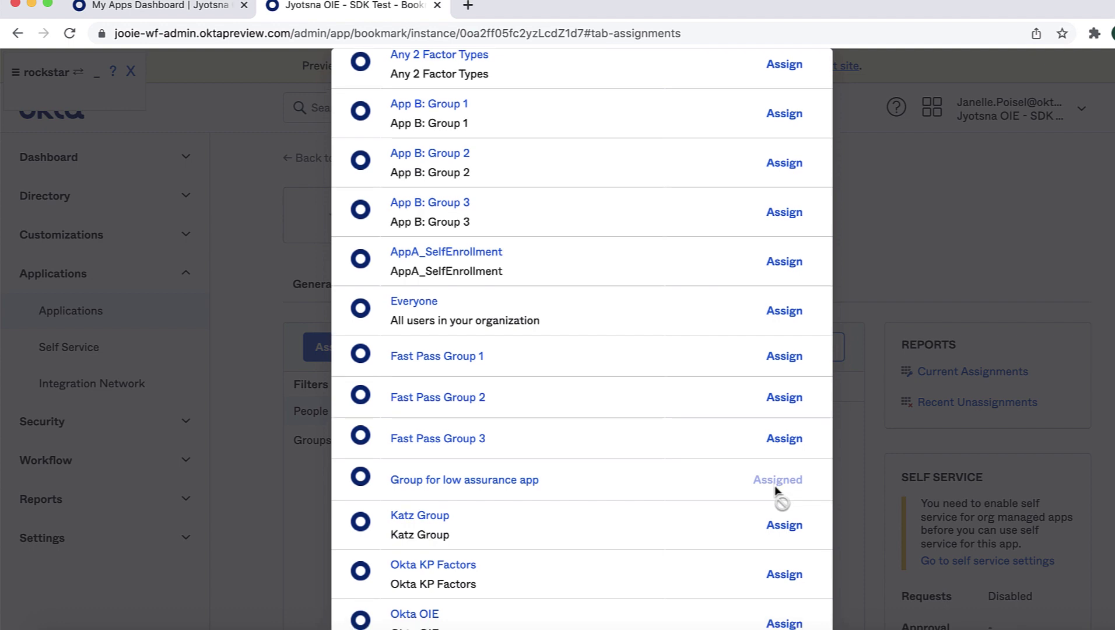
scroll(777, 492, "down", 5)
left_click(803, 583)
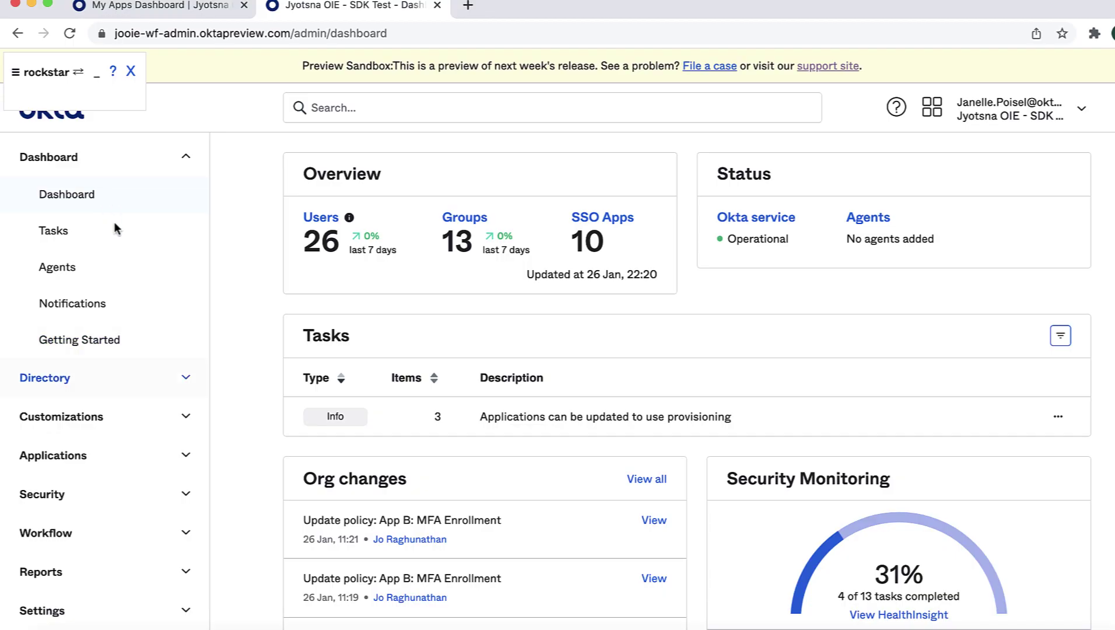
Step: Open Bookmark for low assurance app's Sign On tab and start adding a sign-on policy rule
left_click(186, 457)
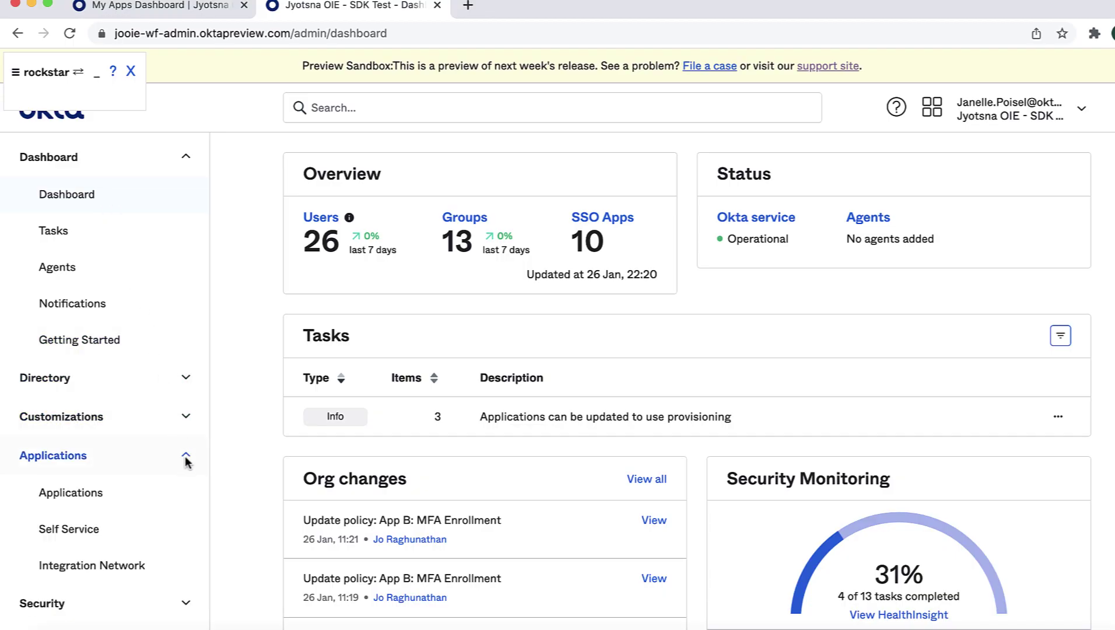
left_click(168, 495)
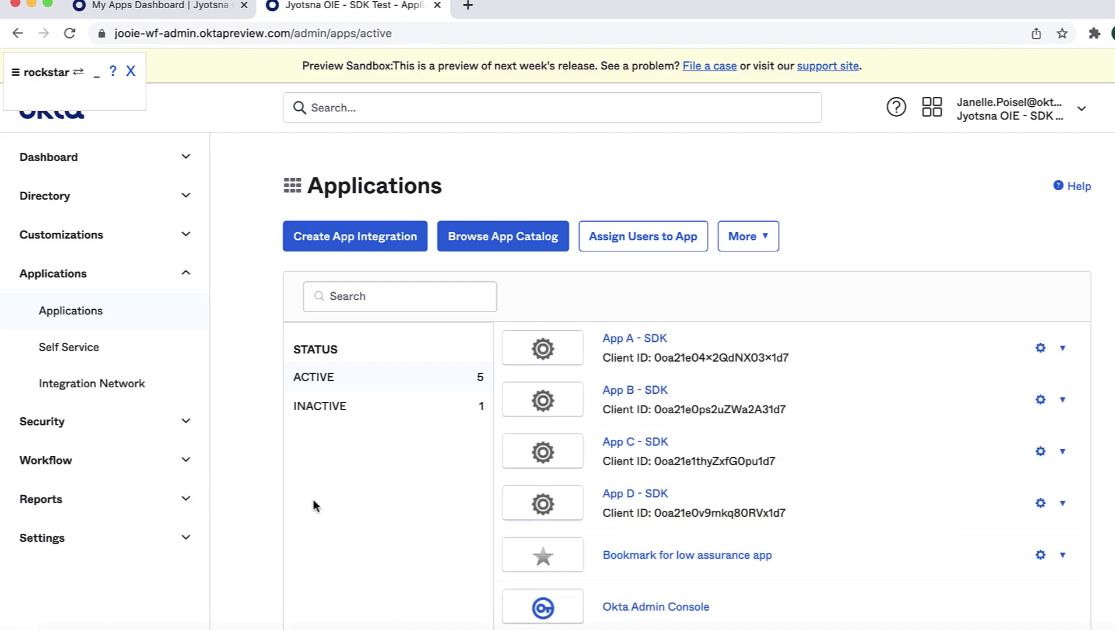
scroll(314, 501, "down", 4)
left_click(668, 447)
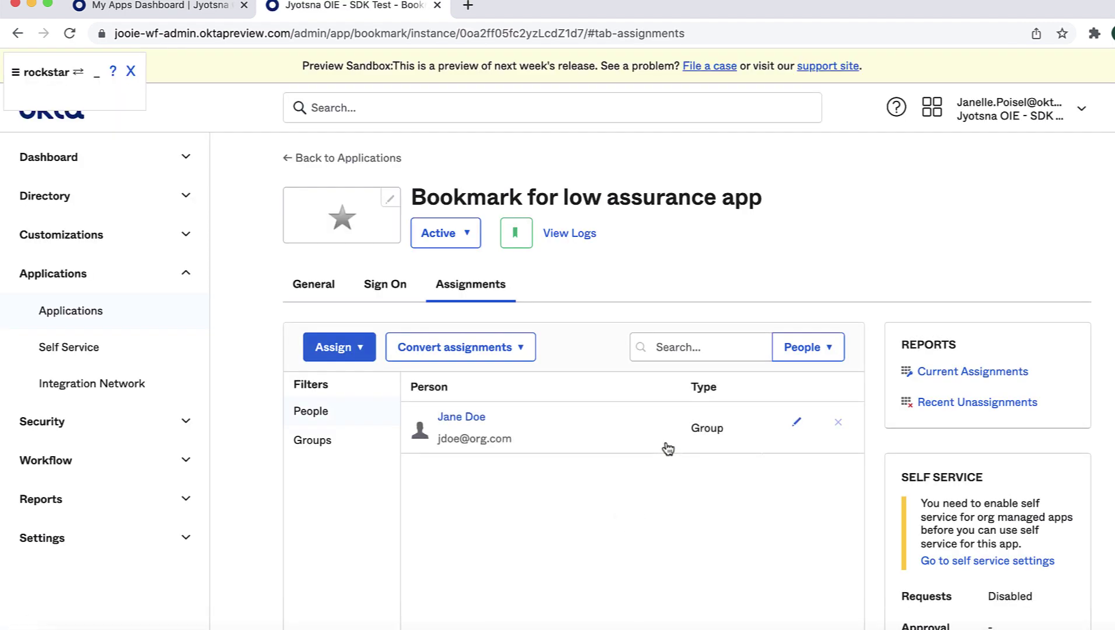
left_click(396, 292)
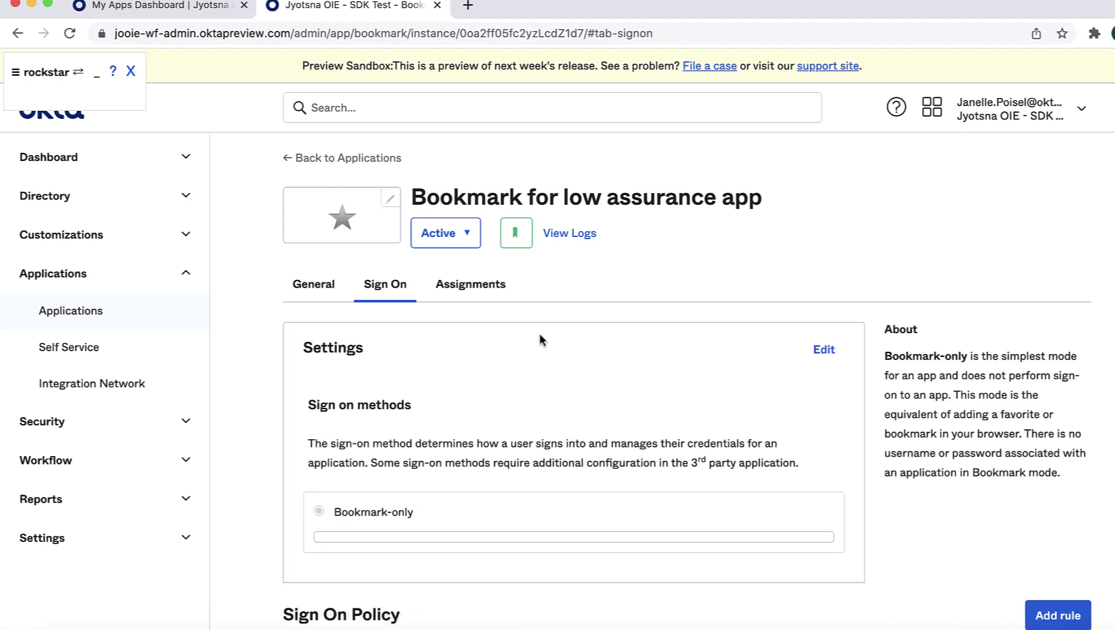
scroll(539, 338, "down", 3)
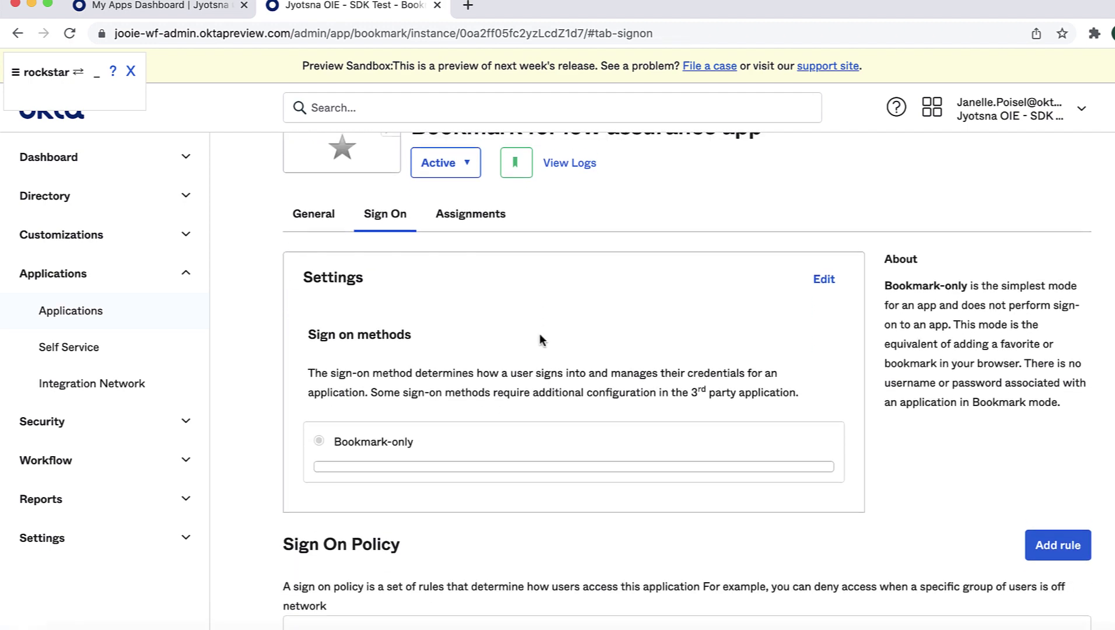
scroll(867, 445, "down", 5)
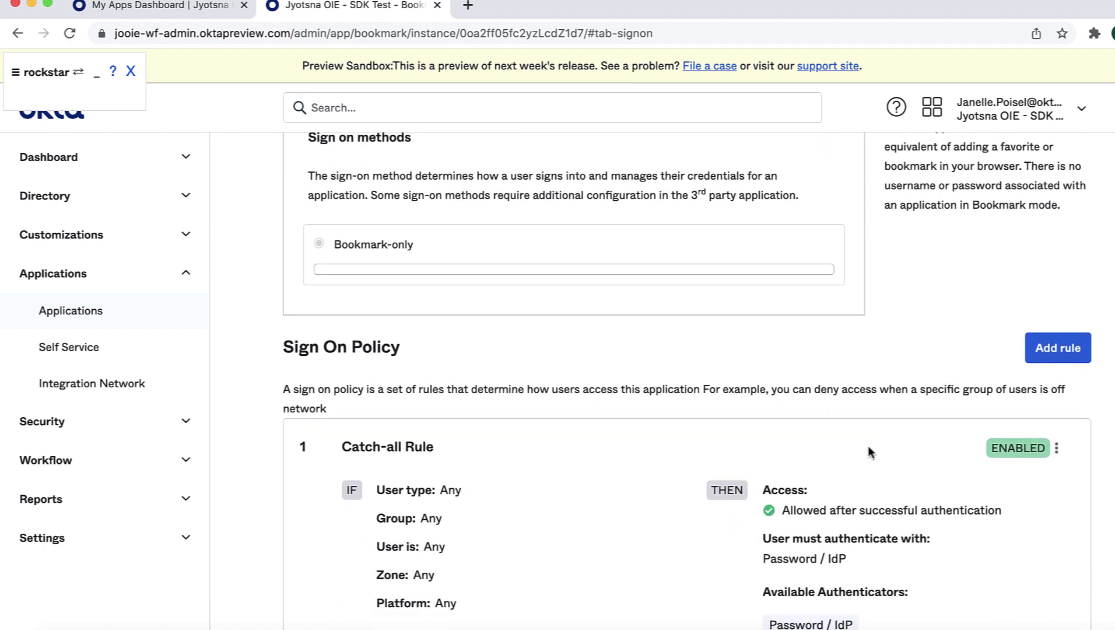
left_click(1053, 357)
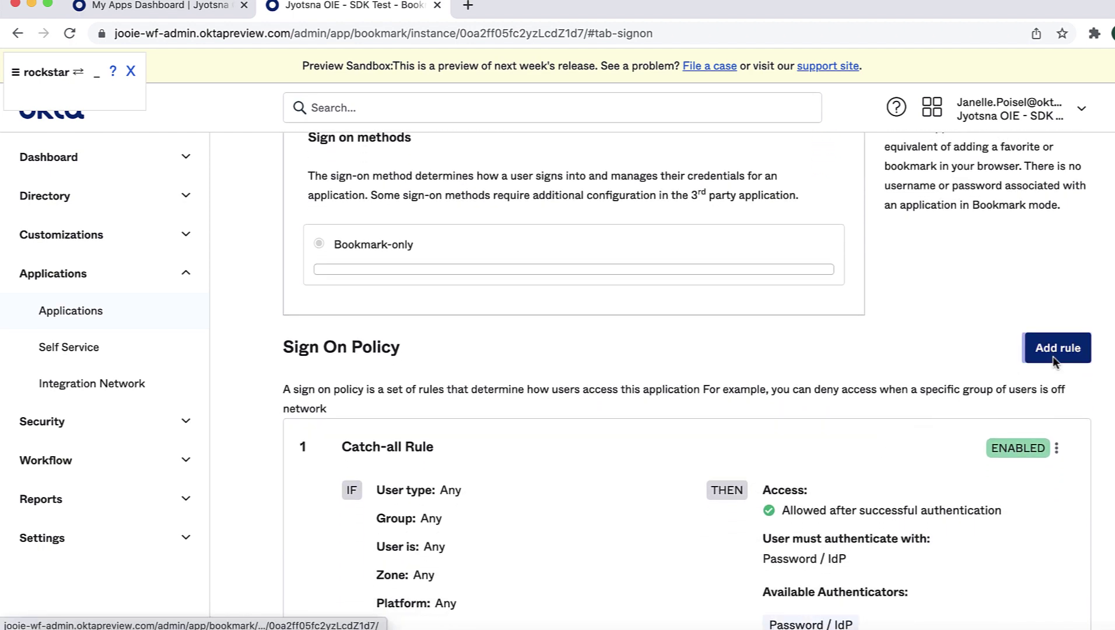
Step: Name the rule 'Low assurance app rule' and include only Group for low assurance app members
type("Low a")
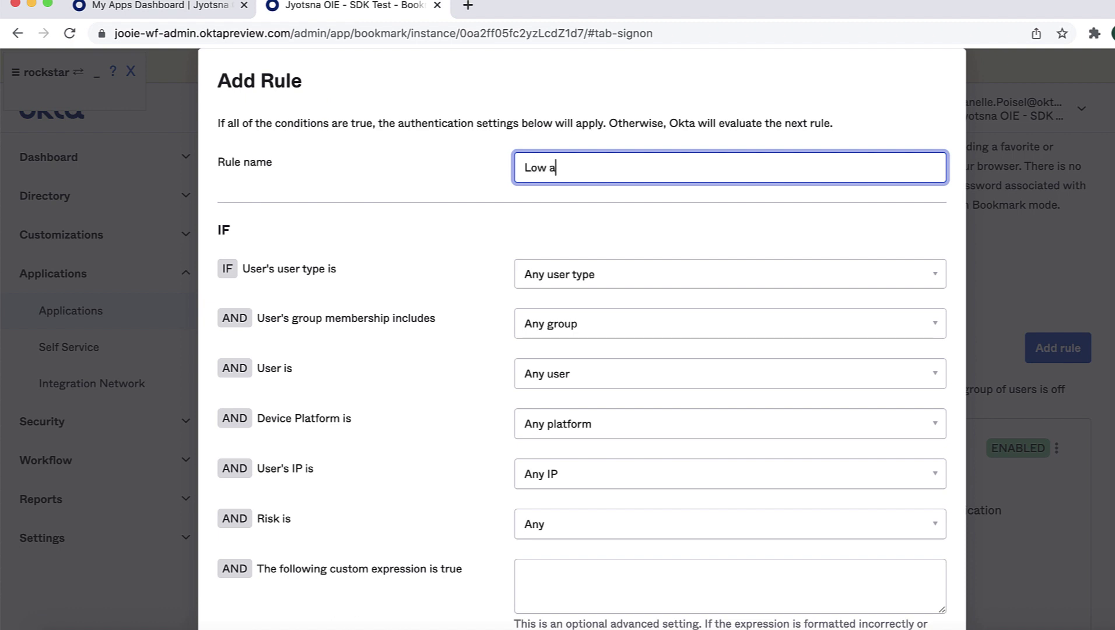
type("ssurance app rule")
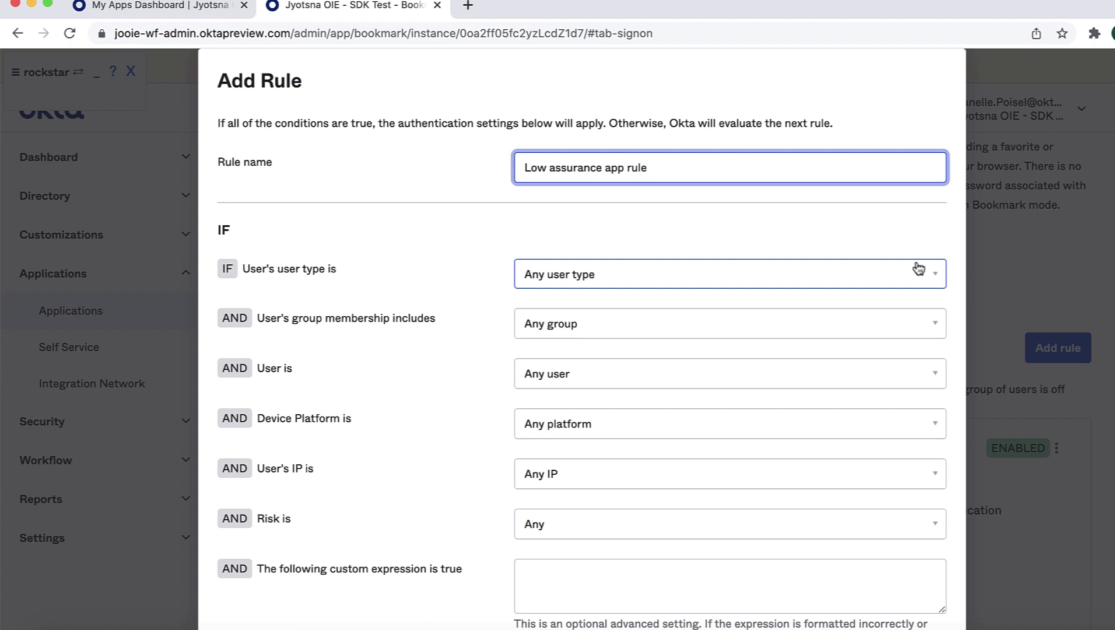
left_click(899, 330)
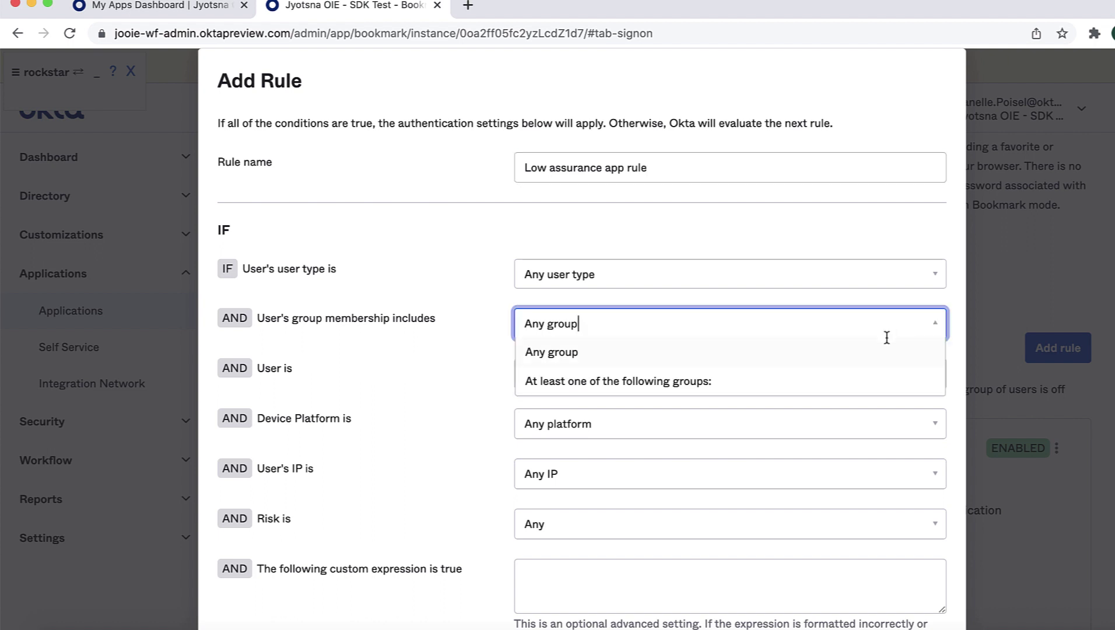
left_click(847, 389)
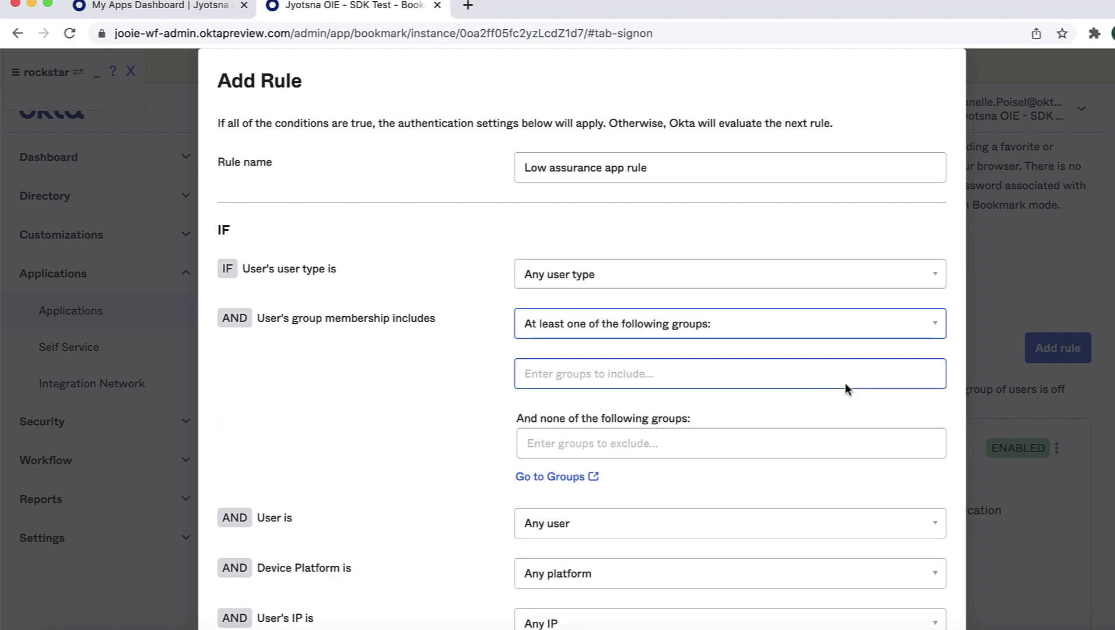
left_click(845, 382)
type("group")
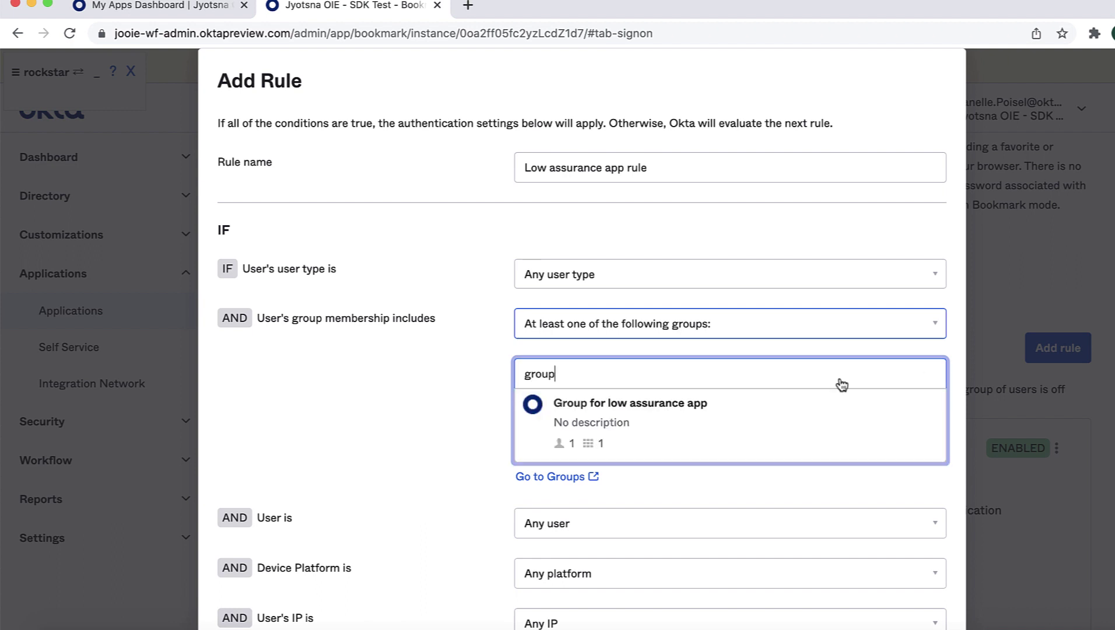
left_click(820, 412)
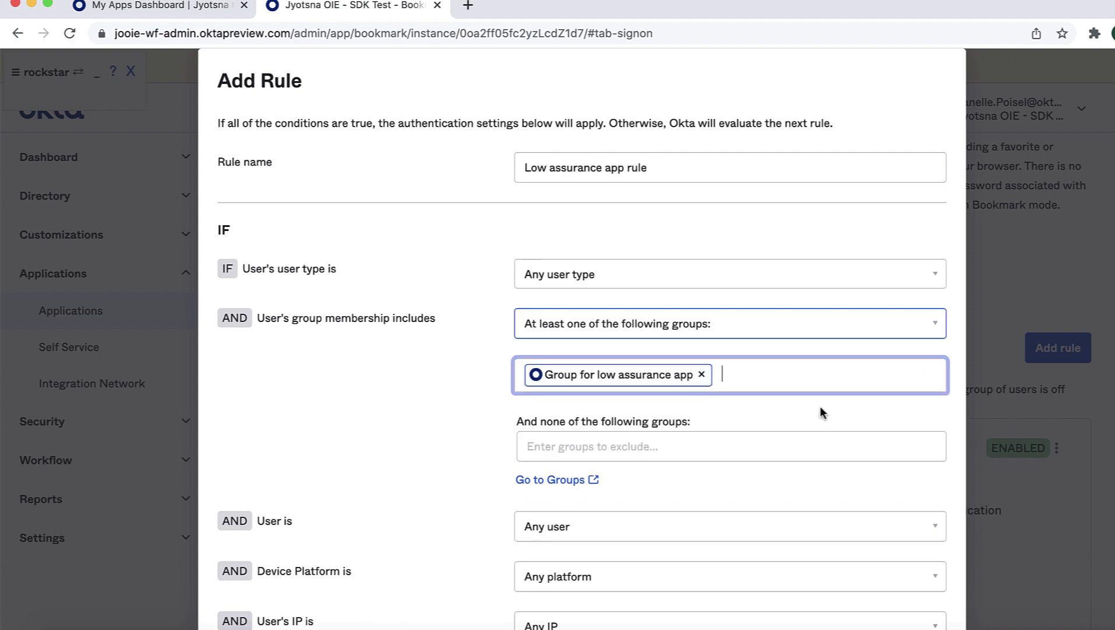
scroll(820, 406, "down", 3)
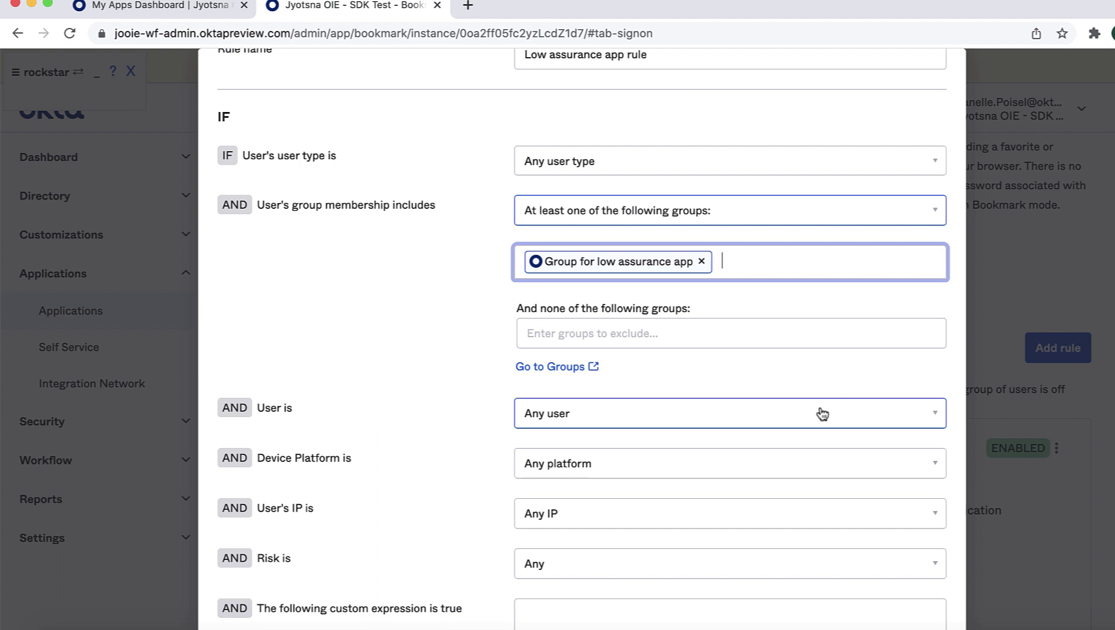
Step: Set 'User must authenticate with' to 'Any 1 factor type / IdP' in the rule's THEN section
scroll(822, 414, "down", 2)
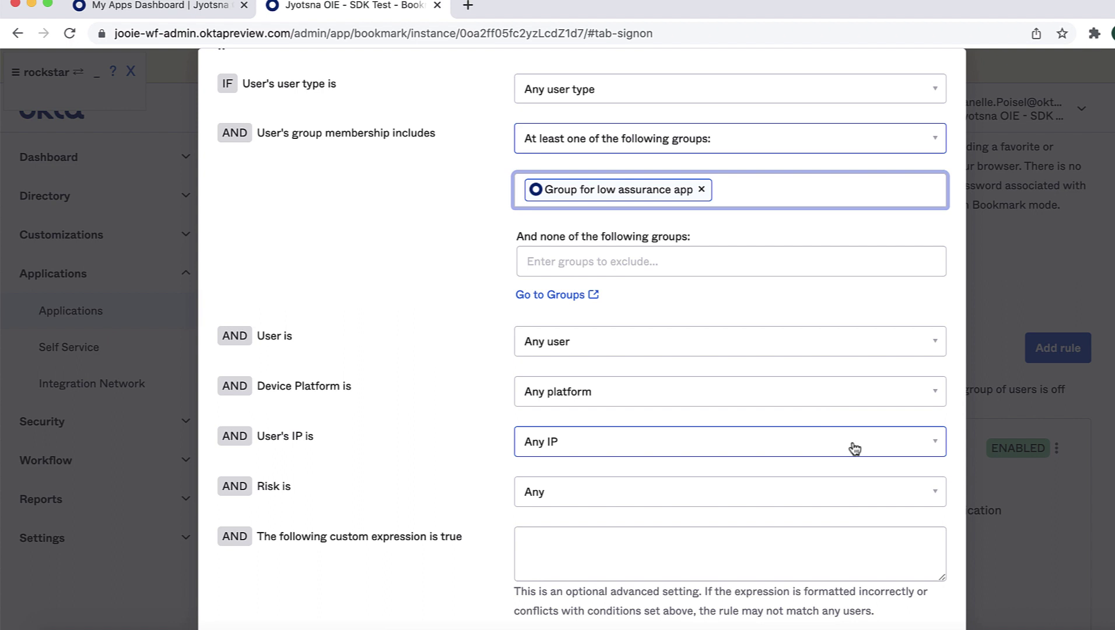
scroll(854, 447, "down", 3)
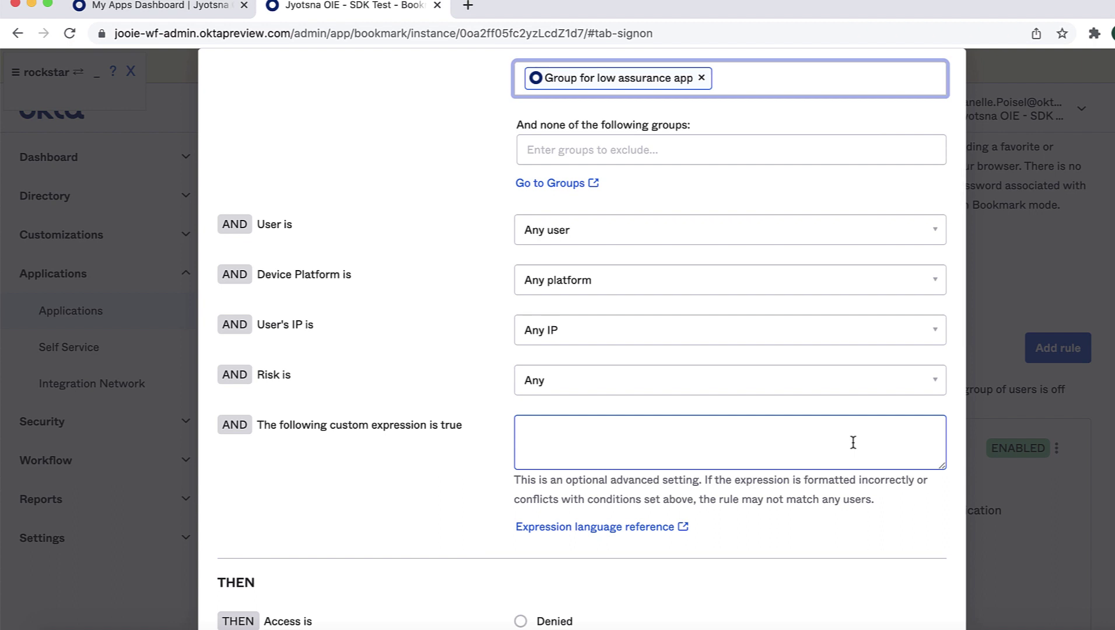
scroll(852, 442, "down", 7)
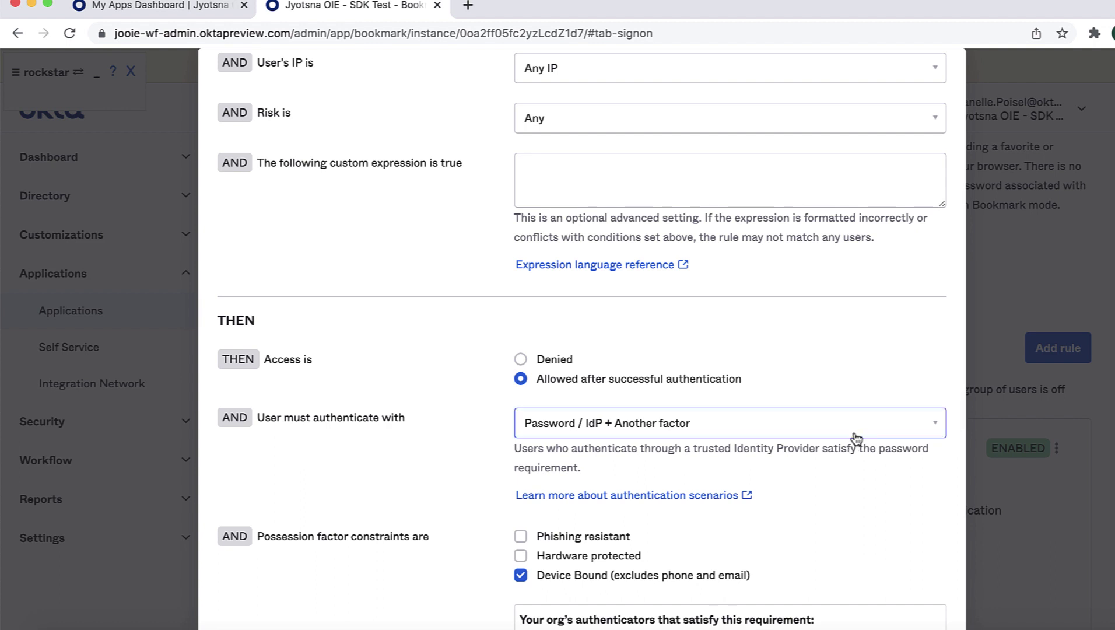
left_click(855, 437)
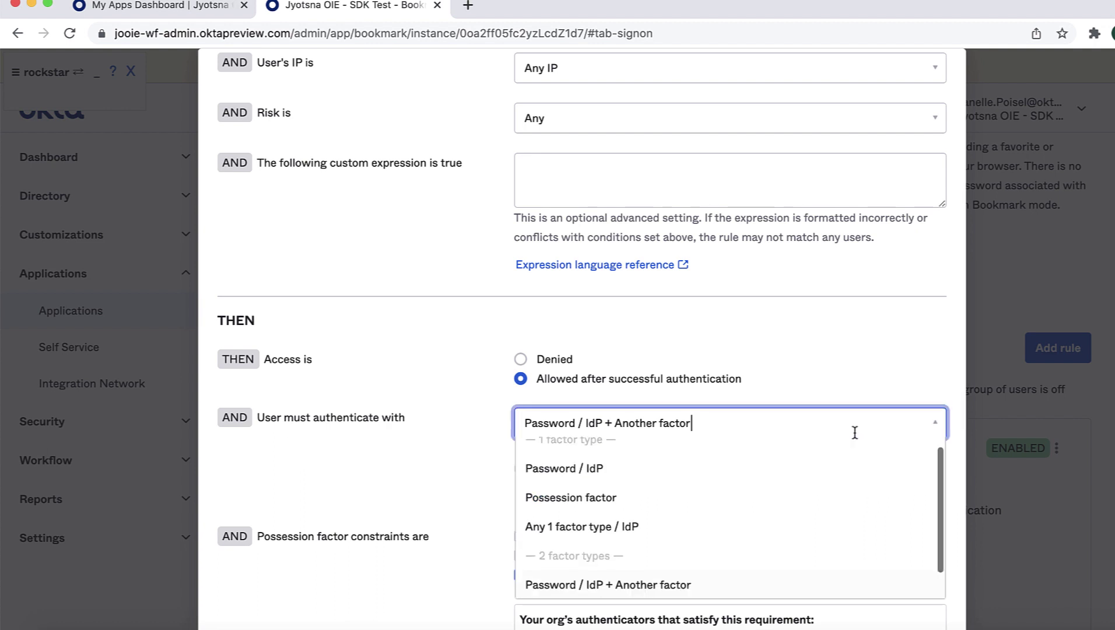
left_click(762, 532)
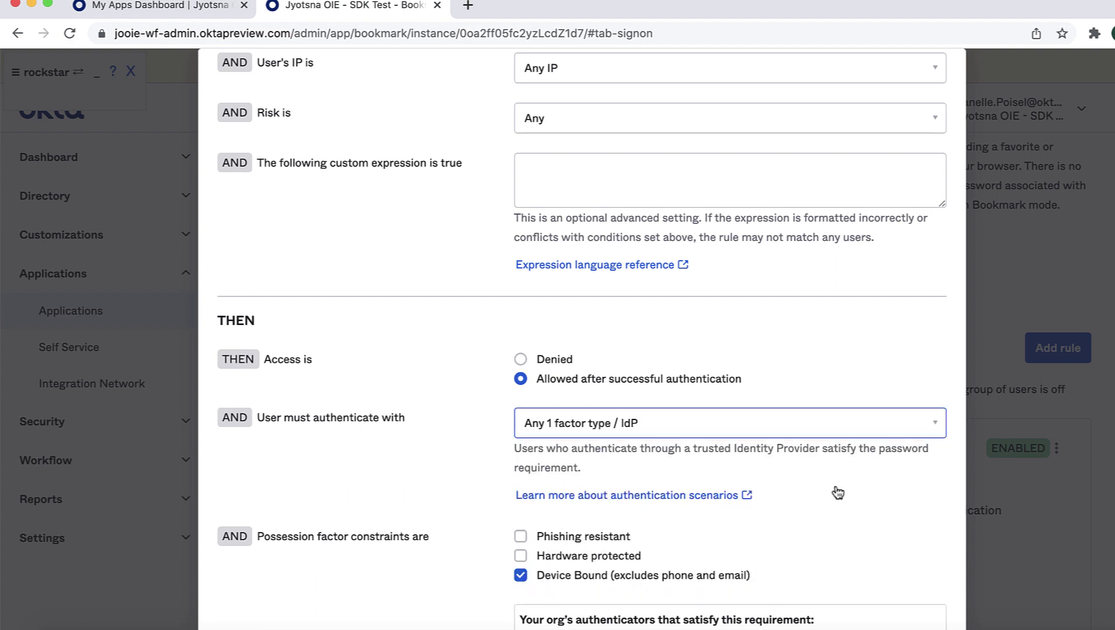
left_click(857, 436)
scroll(824, 490, "down", 1)
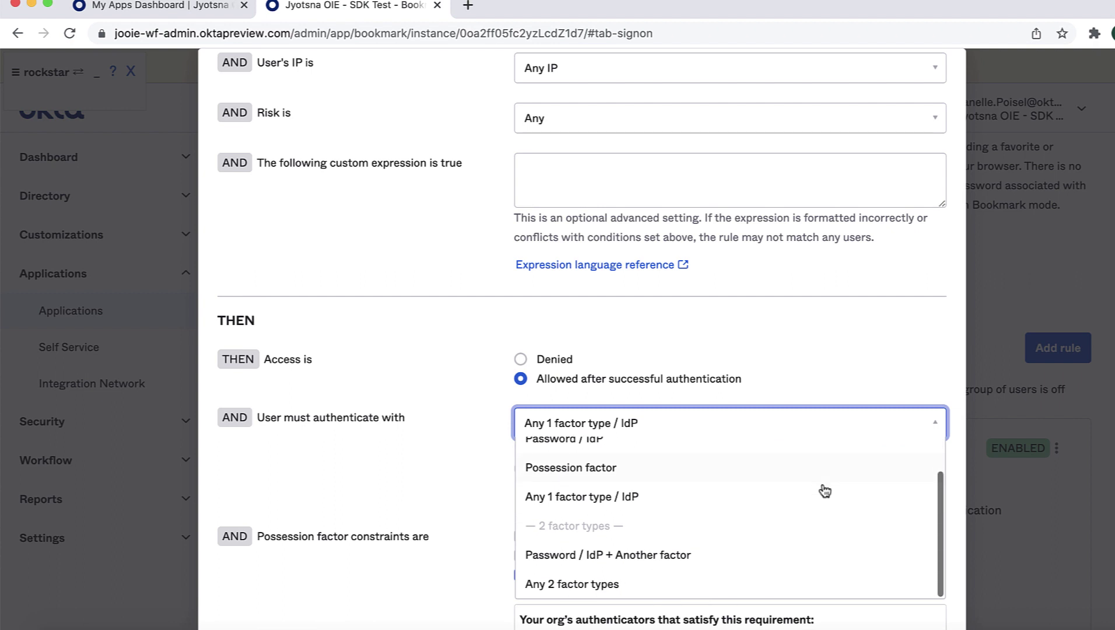
left_click(761, 503)
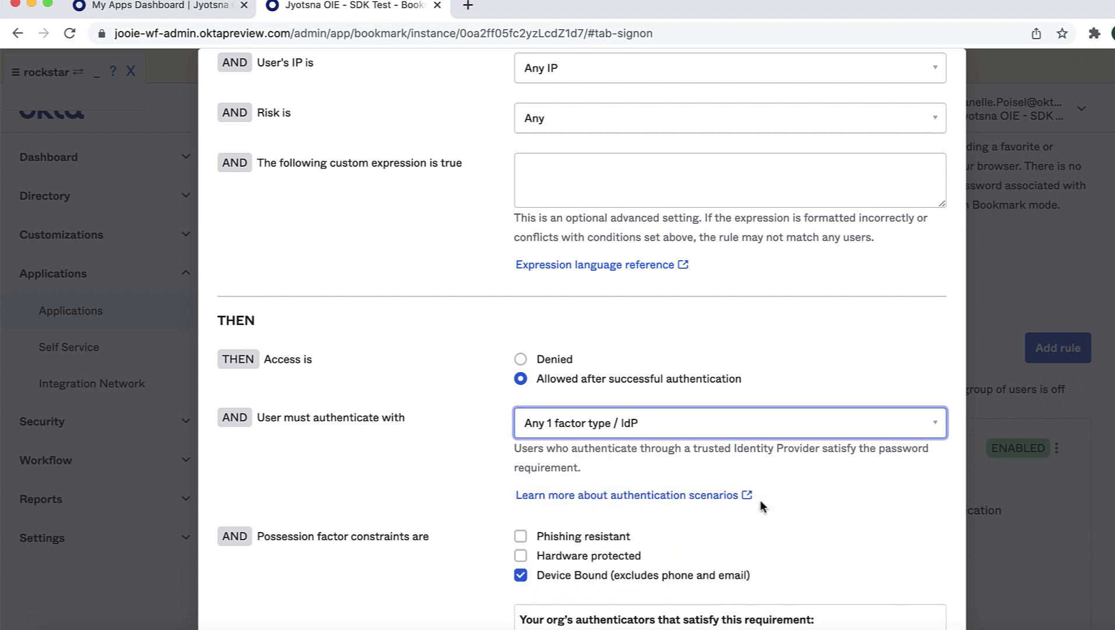
scroll(832, 532, "down", 3)
scroll(832, 532, "down", 4)
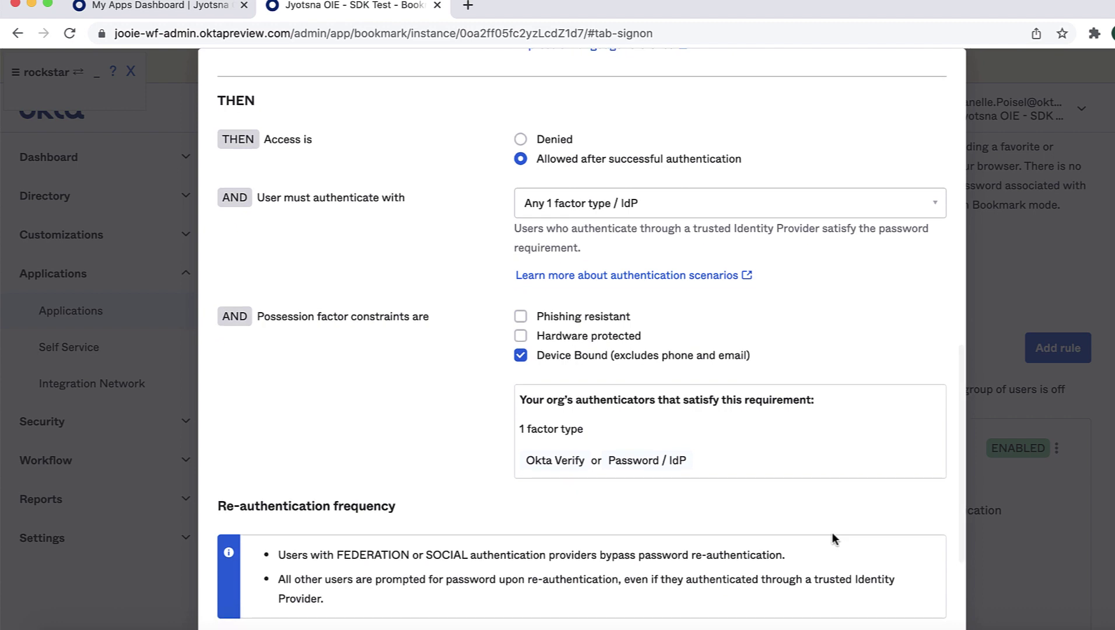
scroll(832, 532, "down", 5)
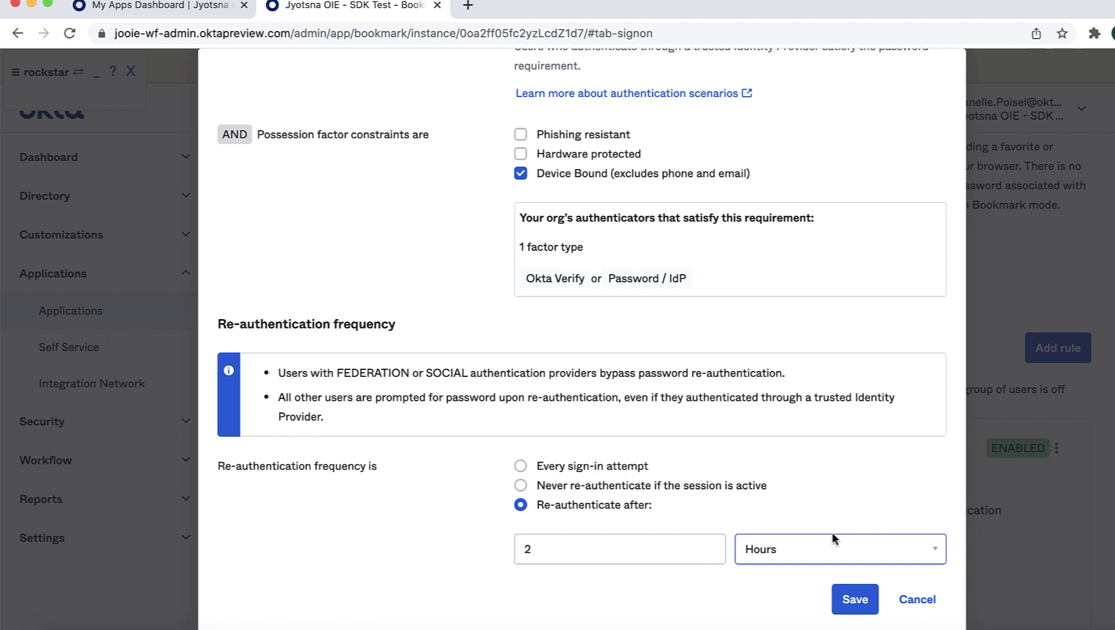
Step: Set re-authentication to every sign-in attempt and save the Low assurance app rule
left_click(520, 467)
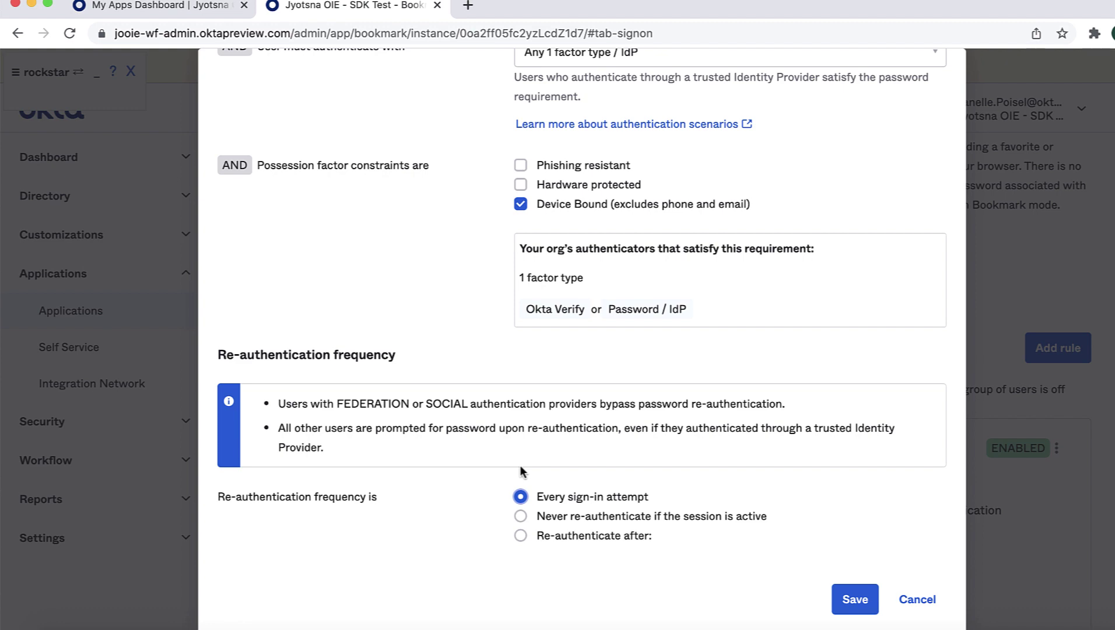
left_click(852, 609)
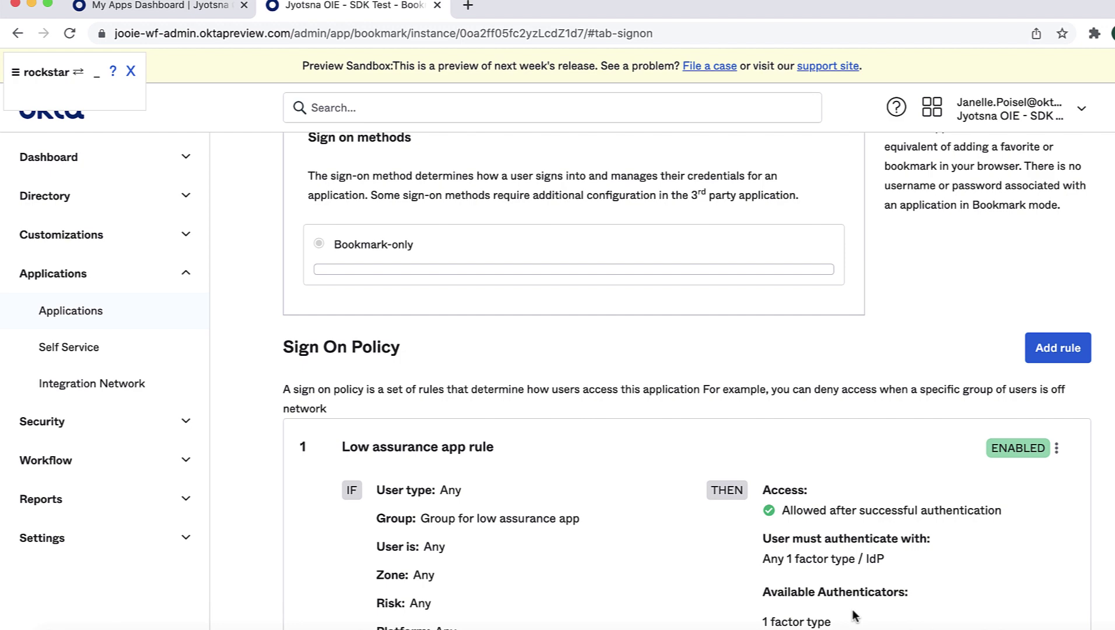
scroll(1076, 580, "down", 5)
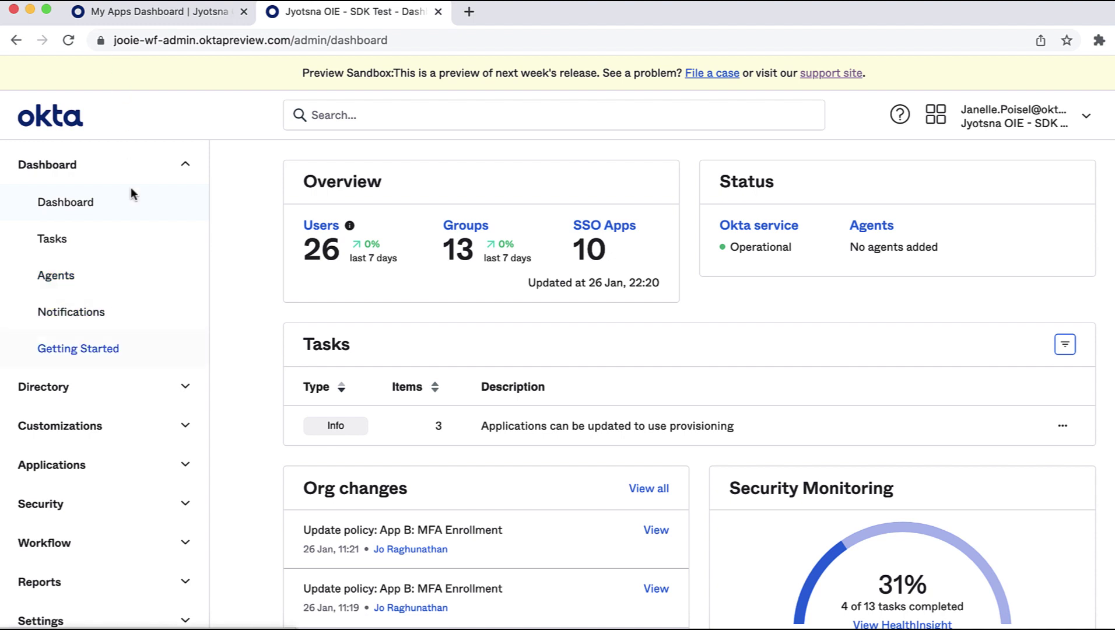
Step: Go to the Sign On policy of Bookmark for high assurance app and add a rule
left_click(156, 464)
left_click(144, 505)
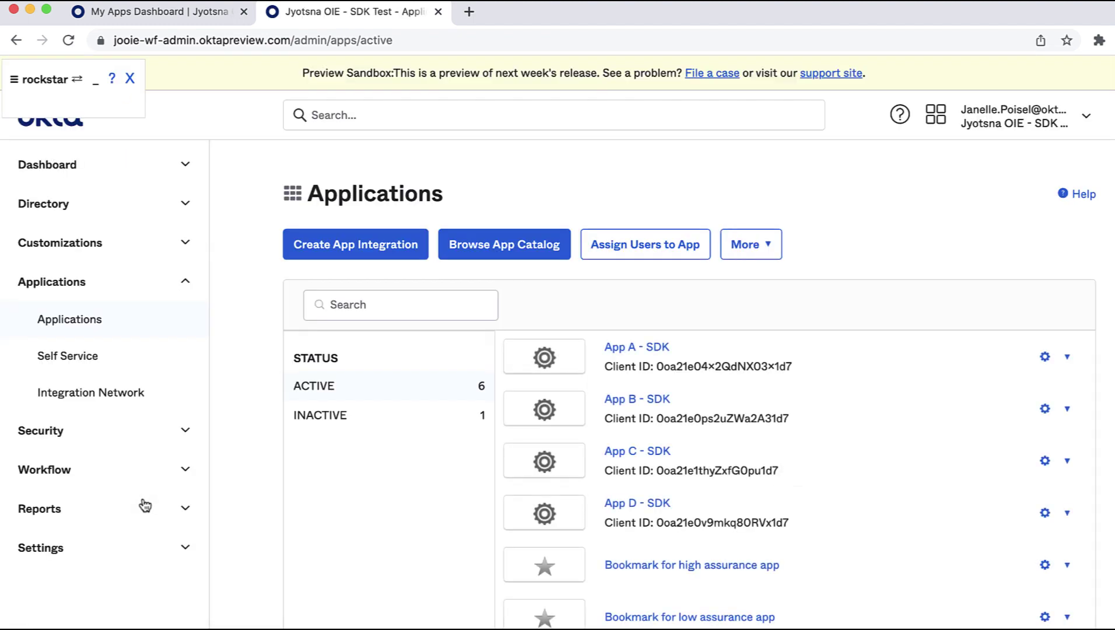
scroll(632, 483, "down", 2)
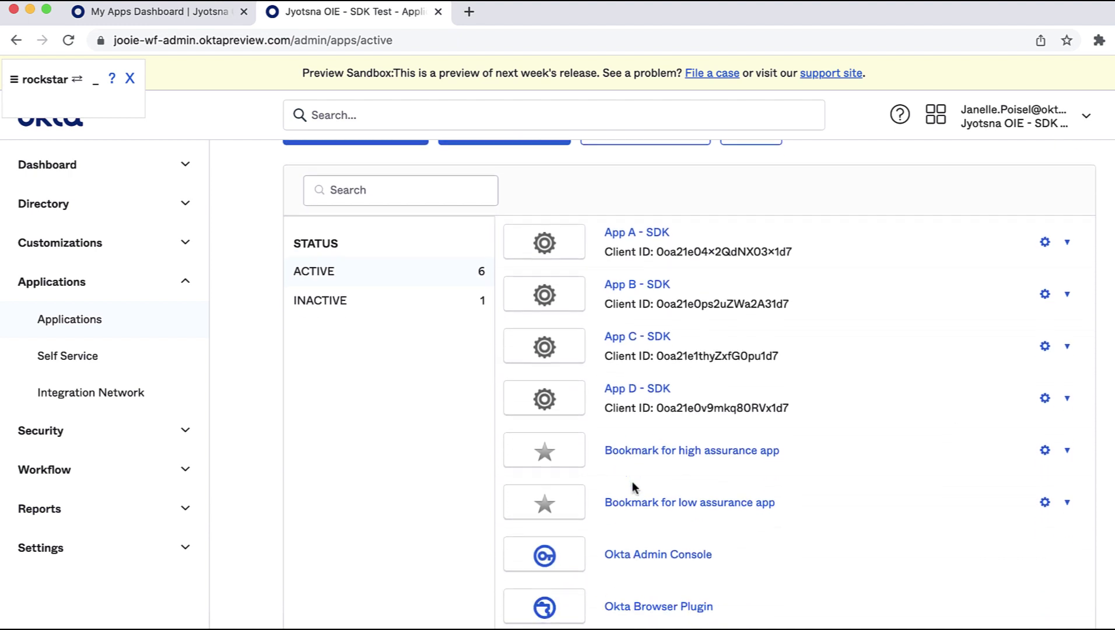
left_click(732, 456)
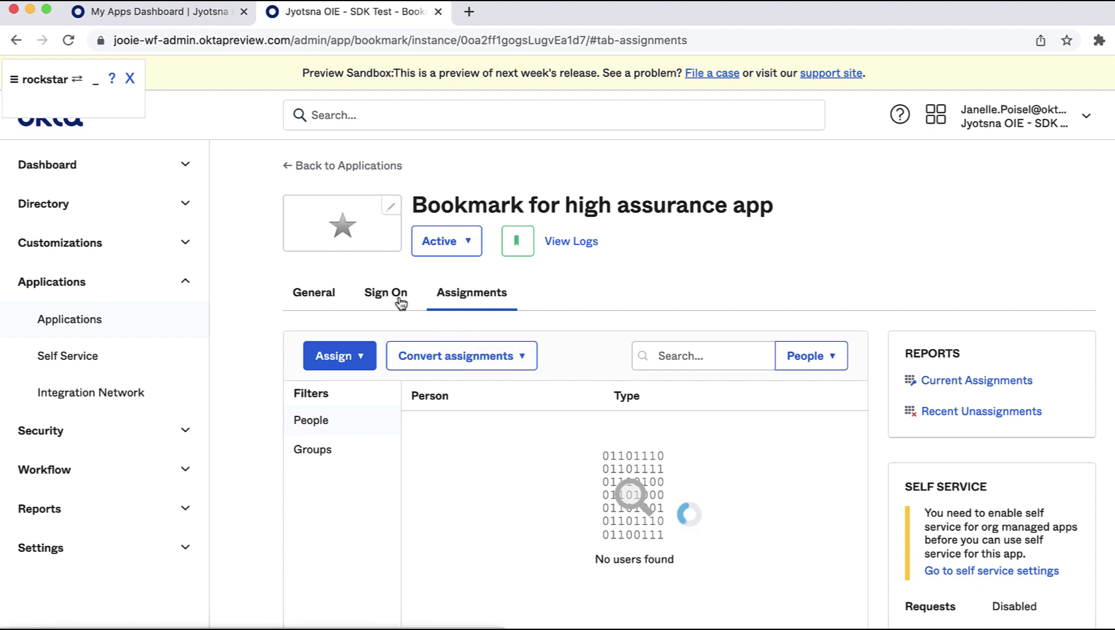
left_click(400, 303)
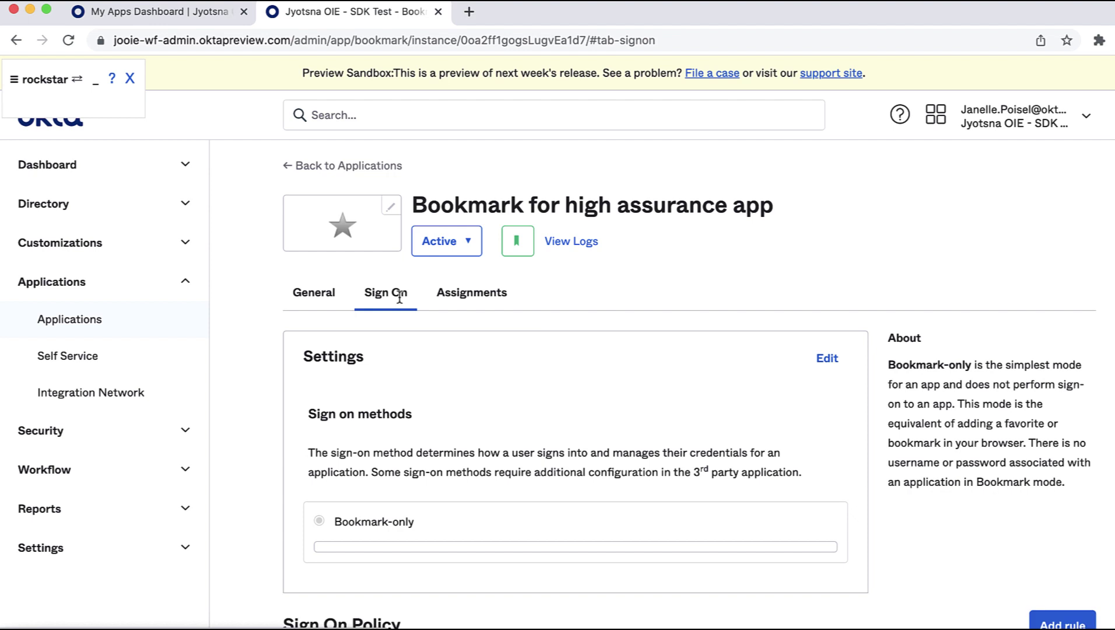
scroll(915, 532, "down", 5)
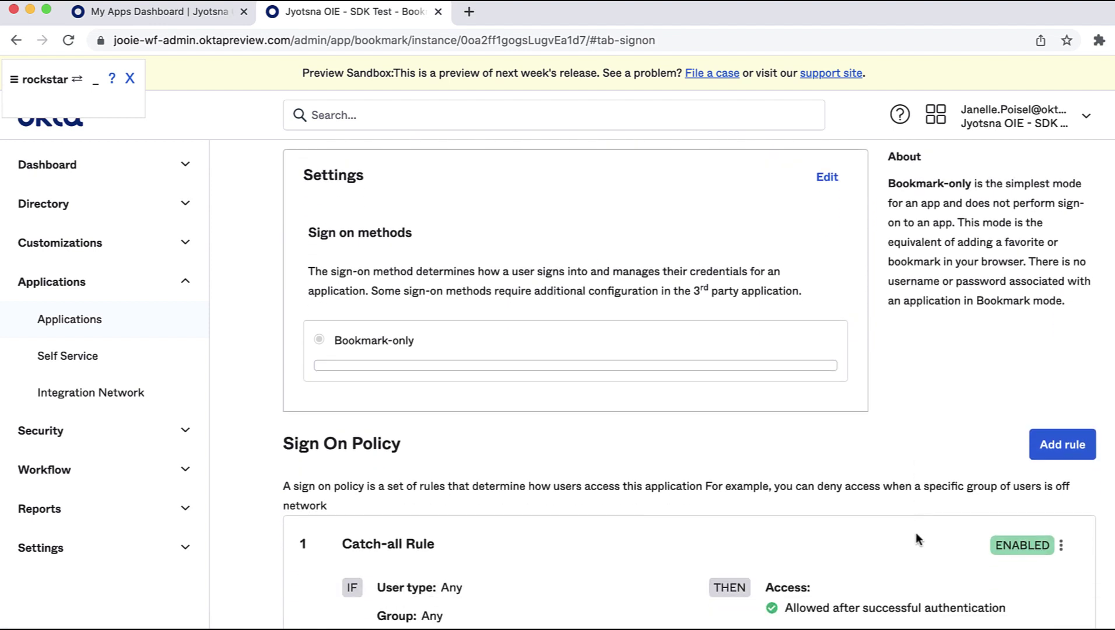
scroll(915, 532, "down", 2)
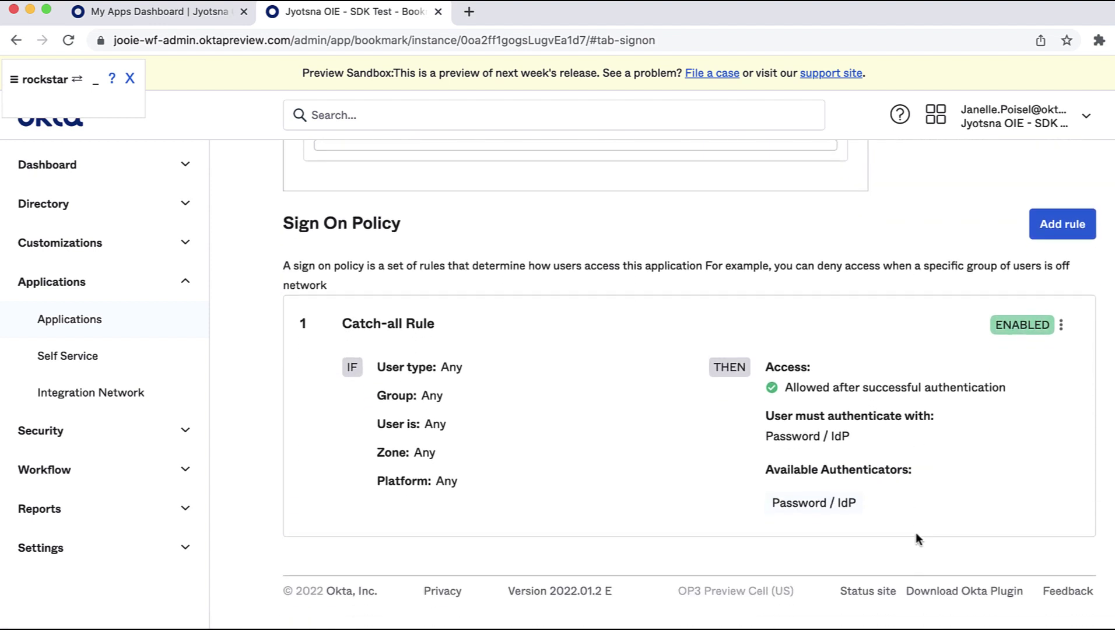
left_click(1078, 234)
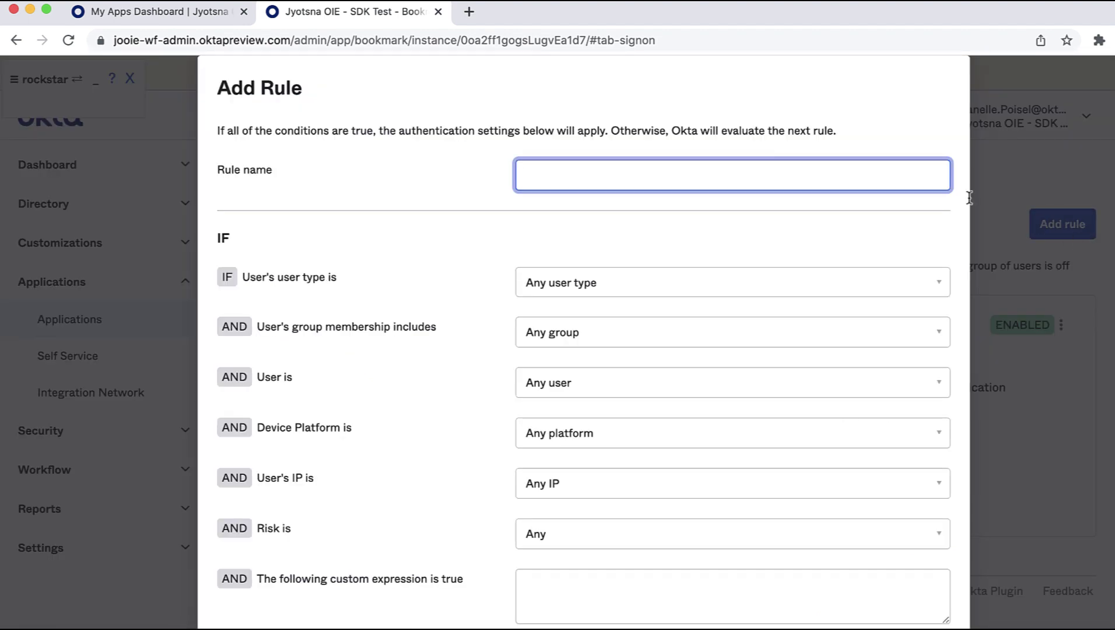
Step: Name the rule 'High assurance app rule' and scope it to Group for high assurance policy app
type("High assurance app rule")
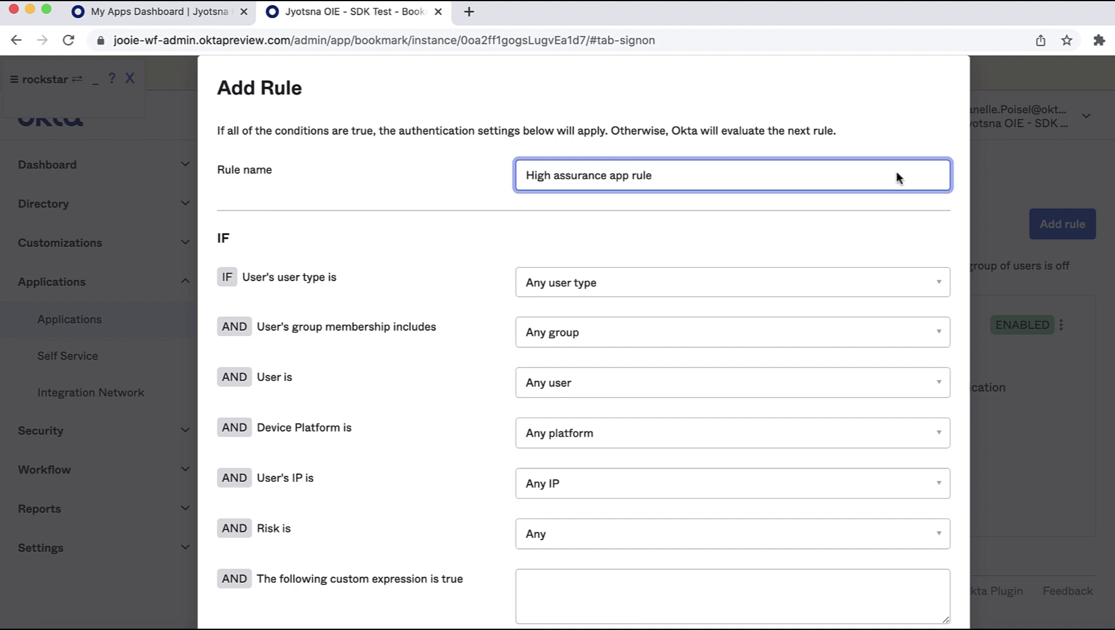
scroll(896, 172, "down", 2)
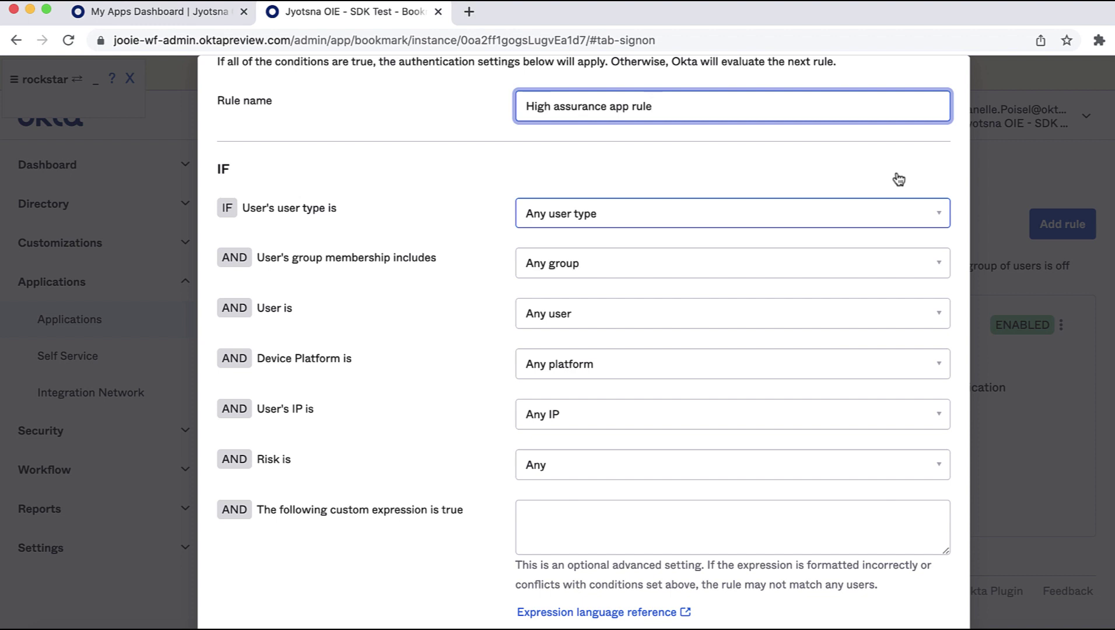
left_click(909, 266)
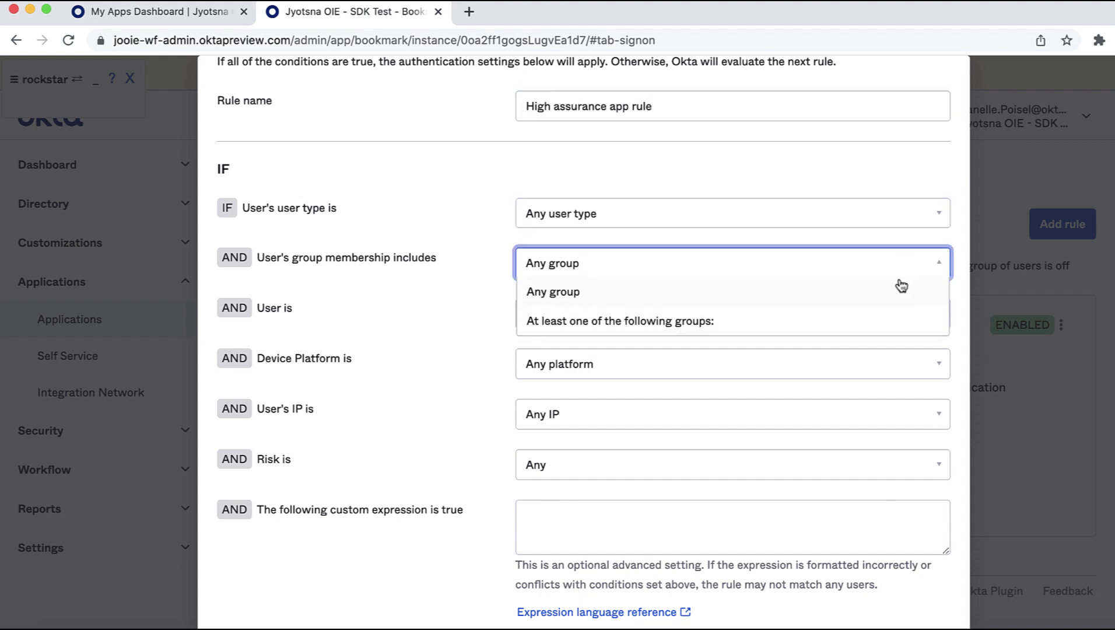
left_click(871, 321)
left_click(854, 314)
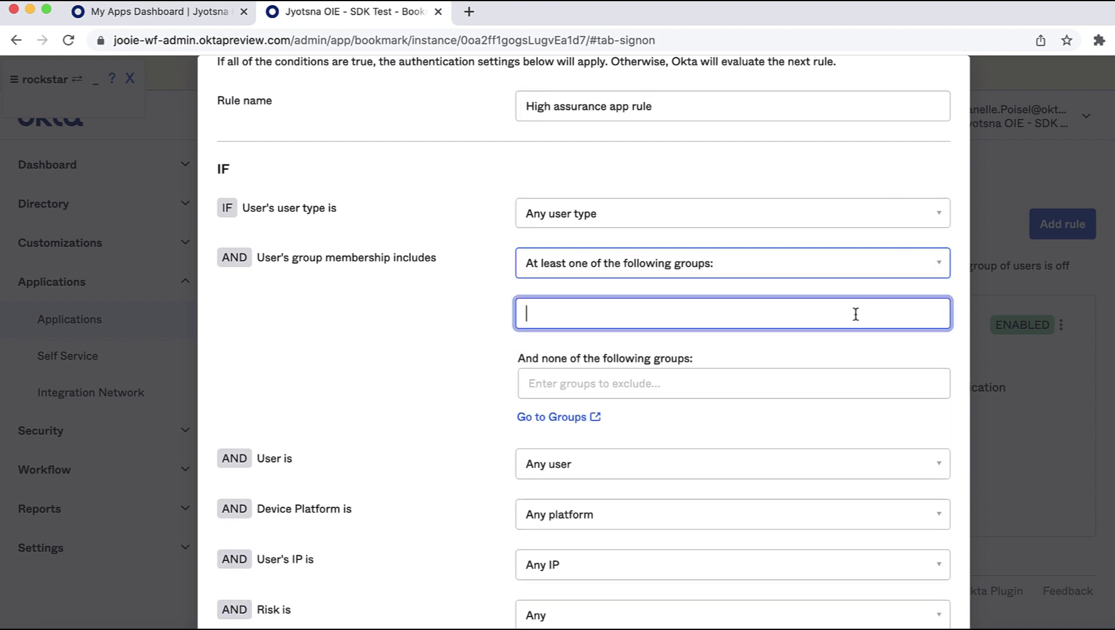
type("group")
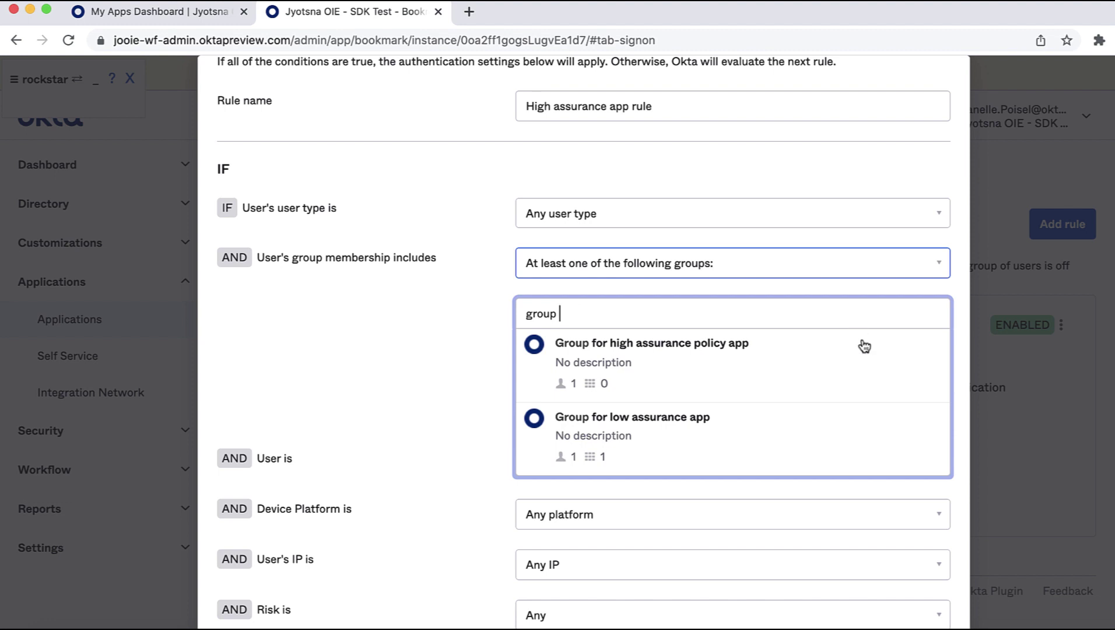
left_click(870, 367)
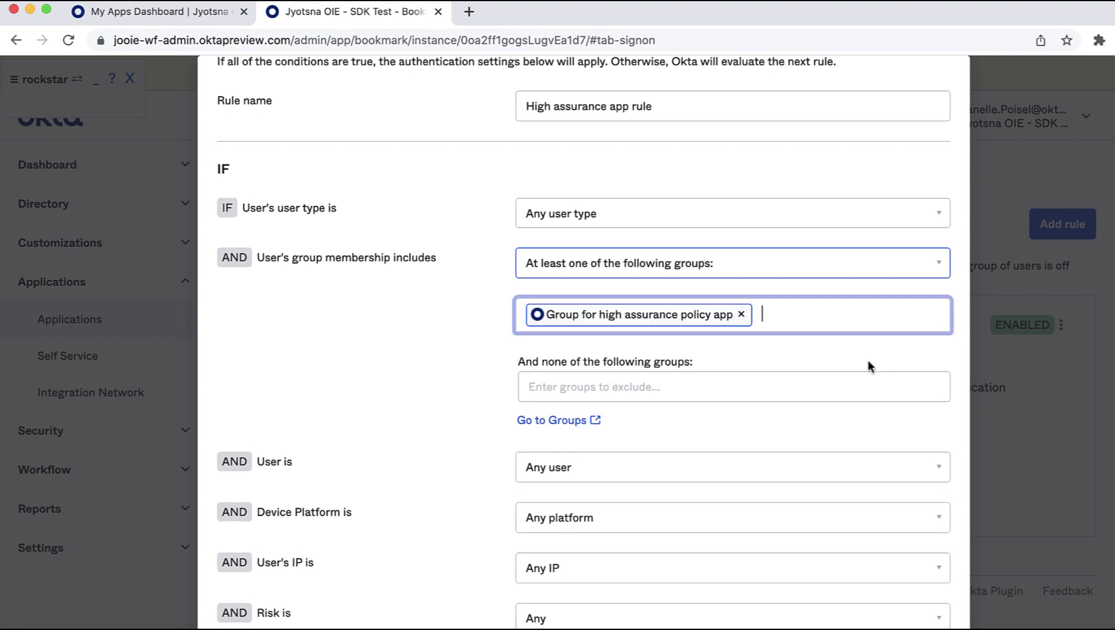
scroll(868, 361, "down", 2)
scroll(867, 361, "down", 3)
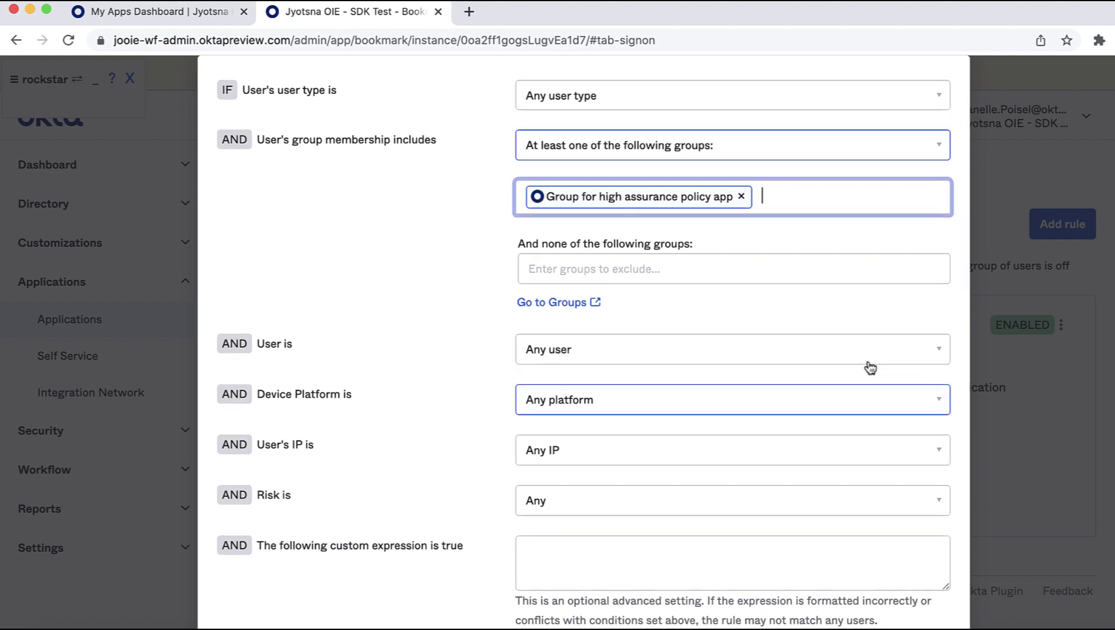
Step: Set 'User must authenticate with' to 'Any 2 factor types' in the THEN section
scroll(868, 366, "down", 2)
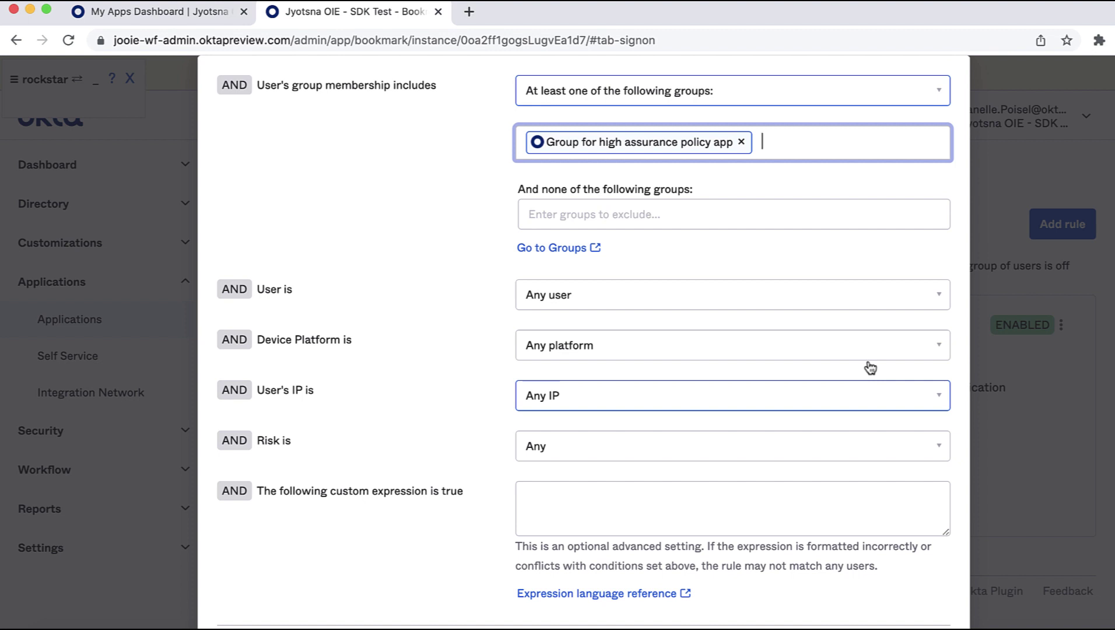
scroll(869, 368, "down", 1)
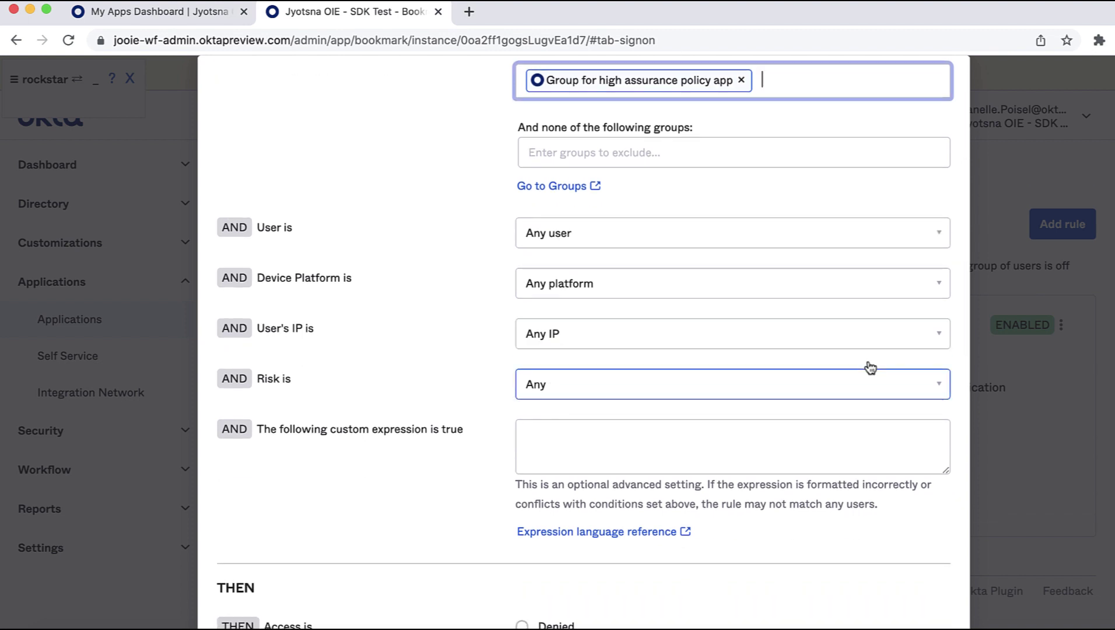
scroll(868, 366, "down", 2)
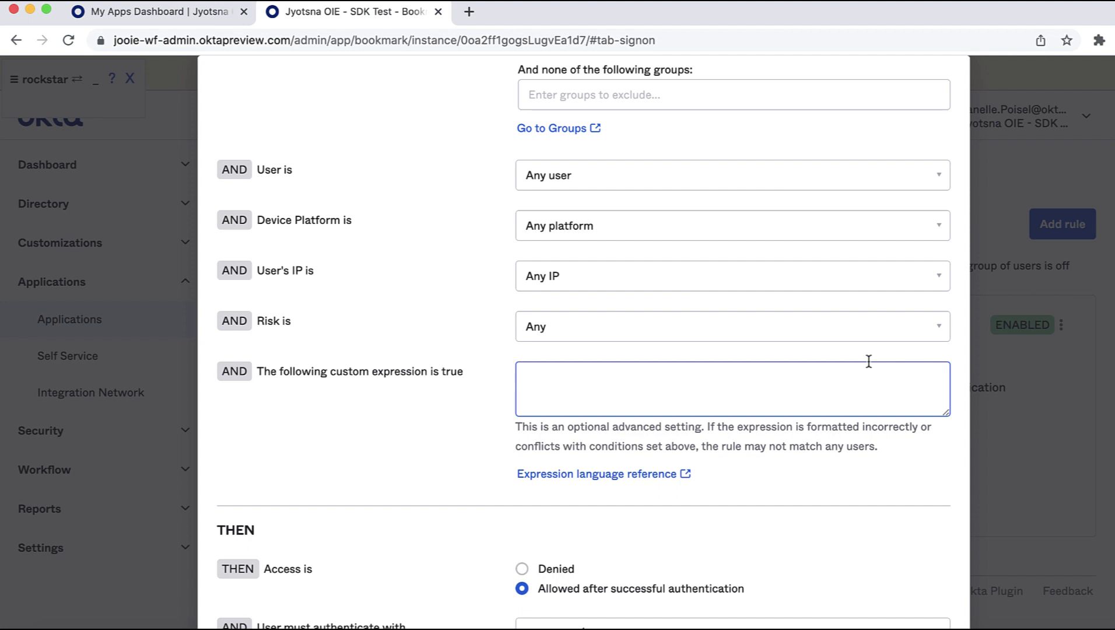
scroll(846, 395, "down", 5)
left_click(846, 398)
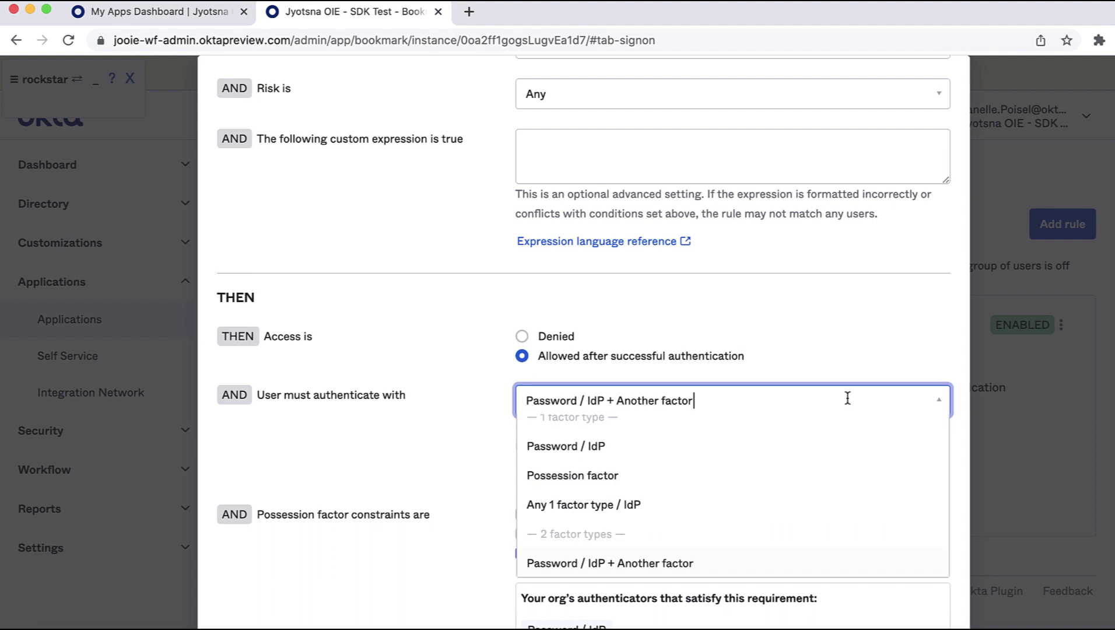
scroll(791, 489, "down", 1)
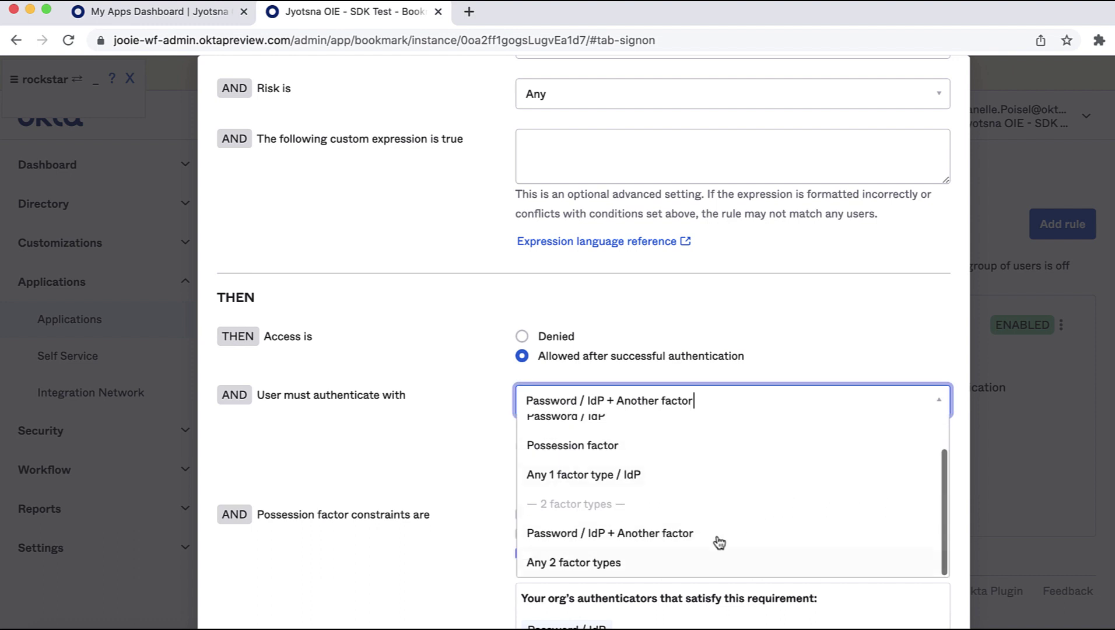
left_click(682, 561)
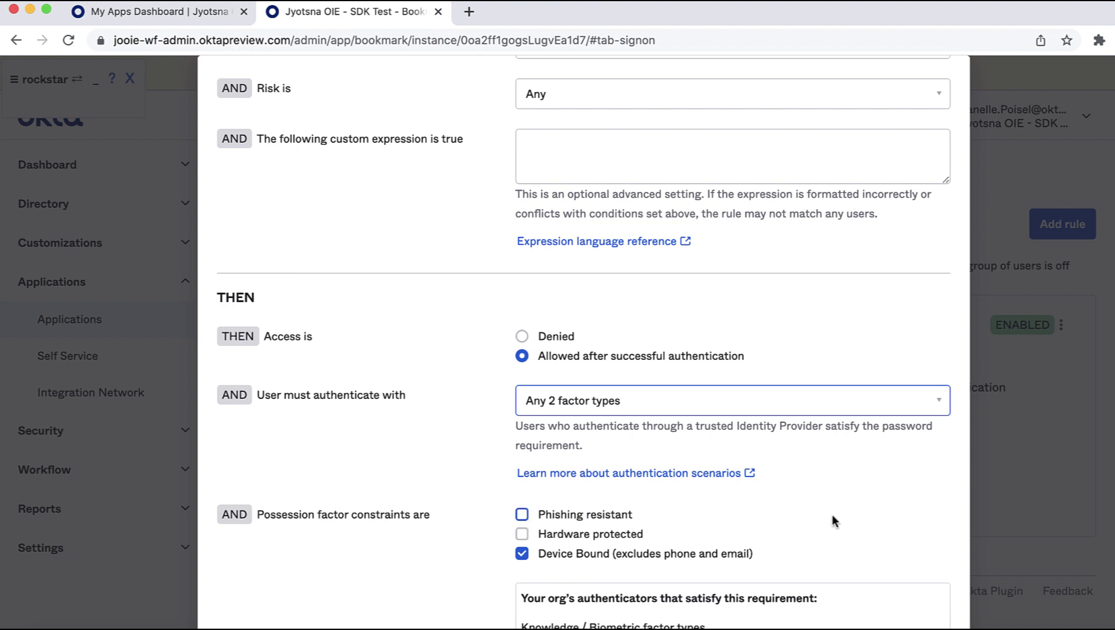
scroll(832, 515, "down", 4)
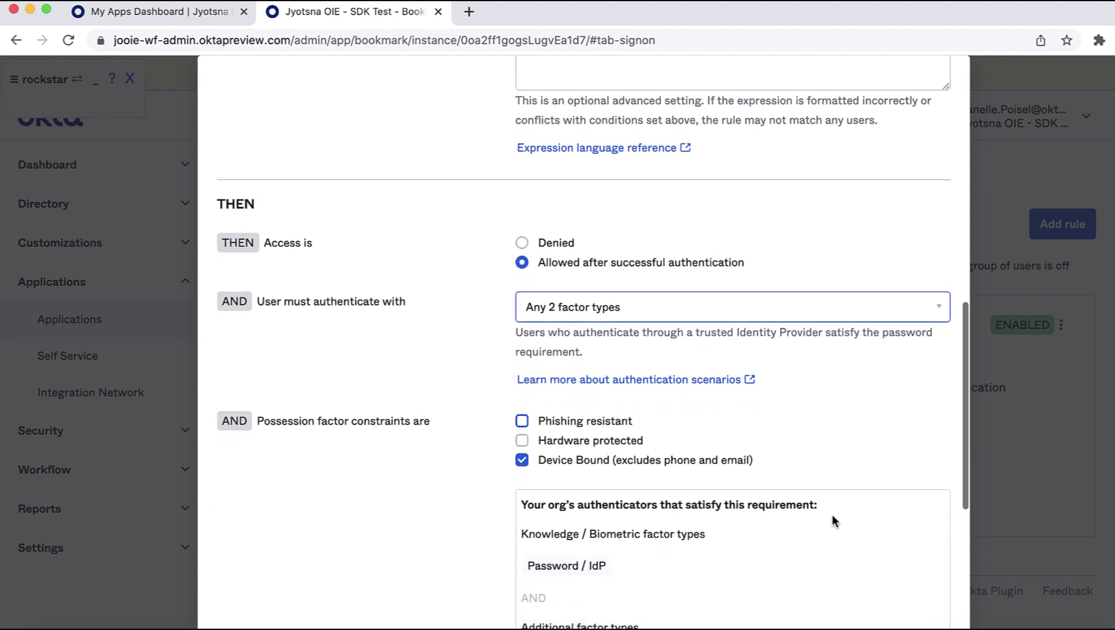
scroll(832, 515, "down", 2)
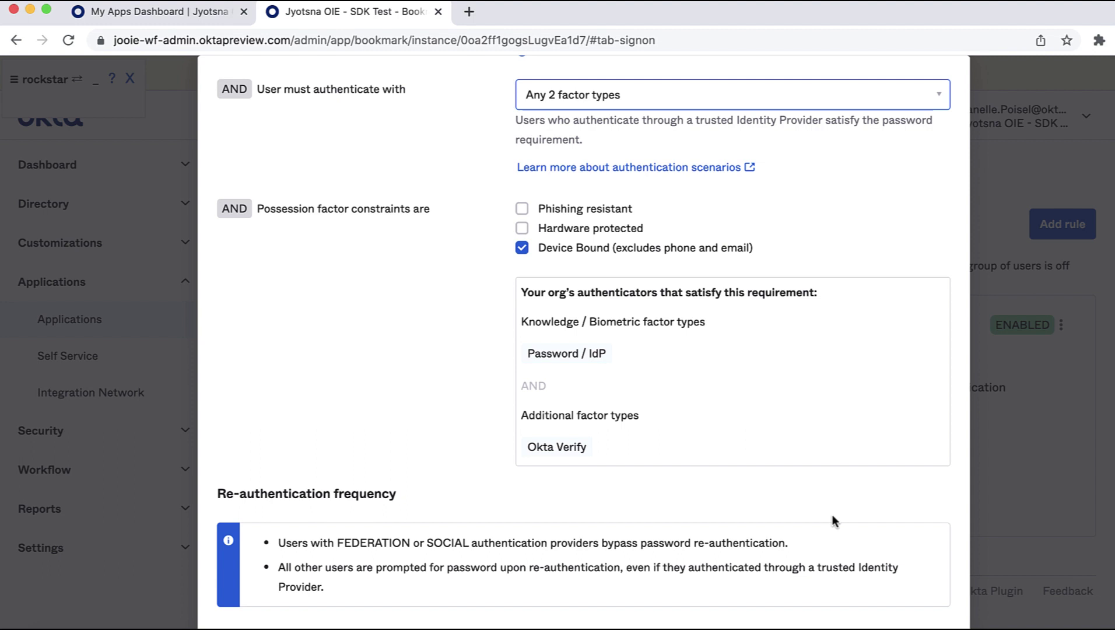
Step: Set re-authentication to every sign-in attempt and save the High assurance app rule
scroll(832, 515, "down", 3)
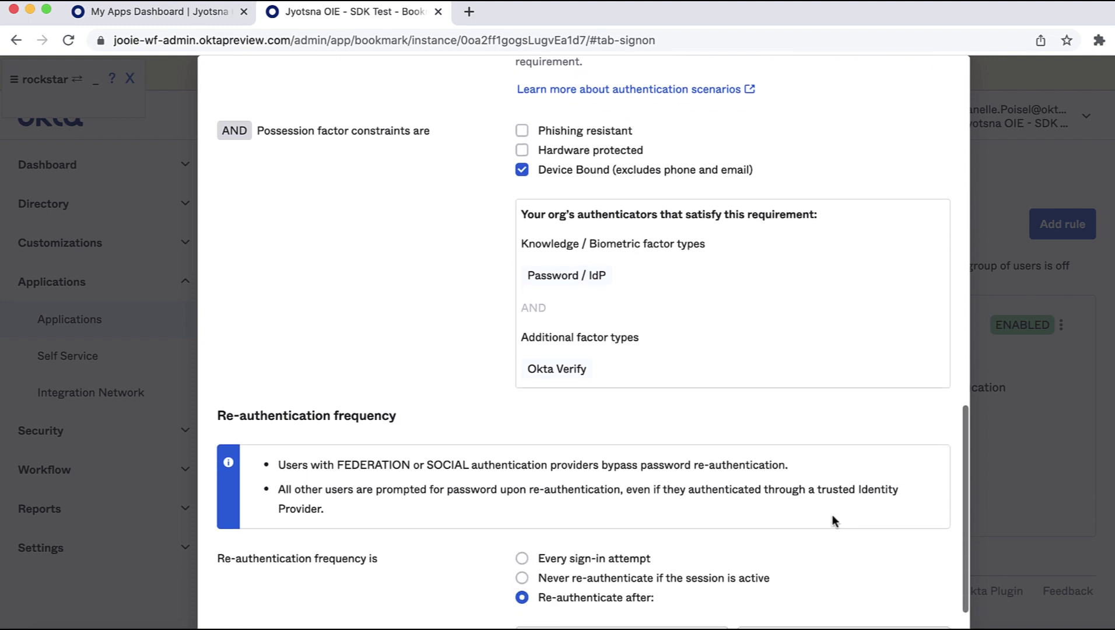
left_click(523, 475)
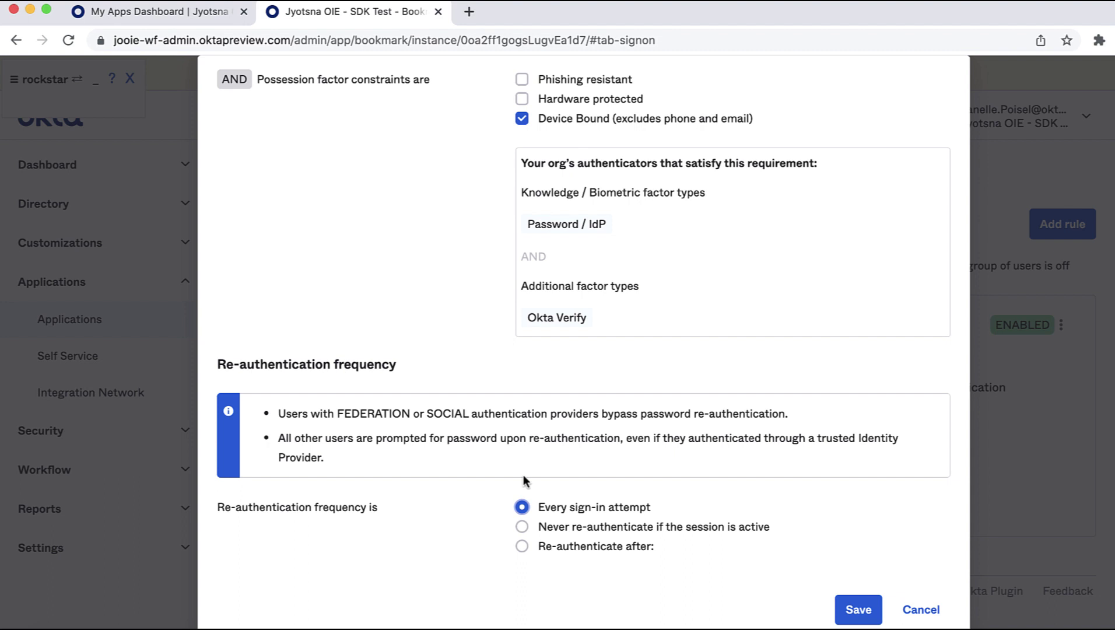
left_click(859, 617)
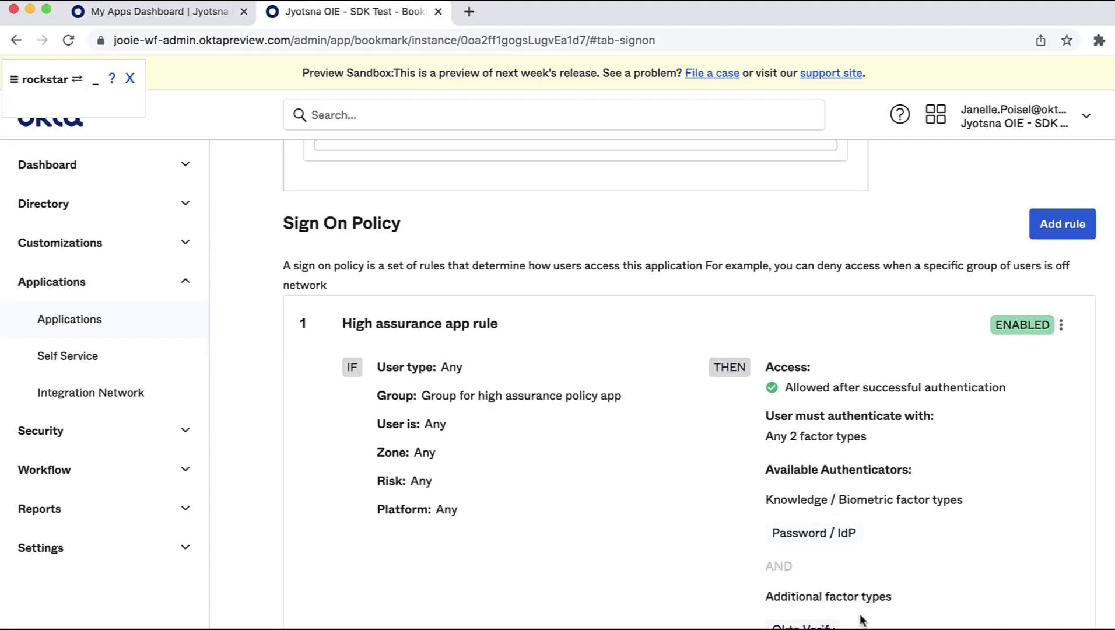